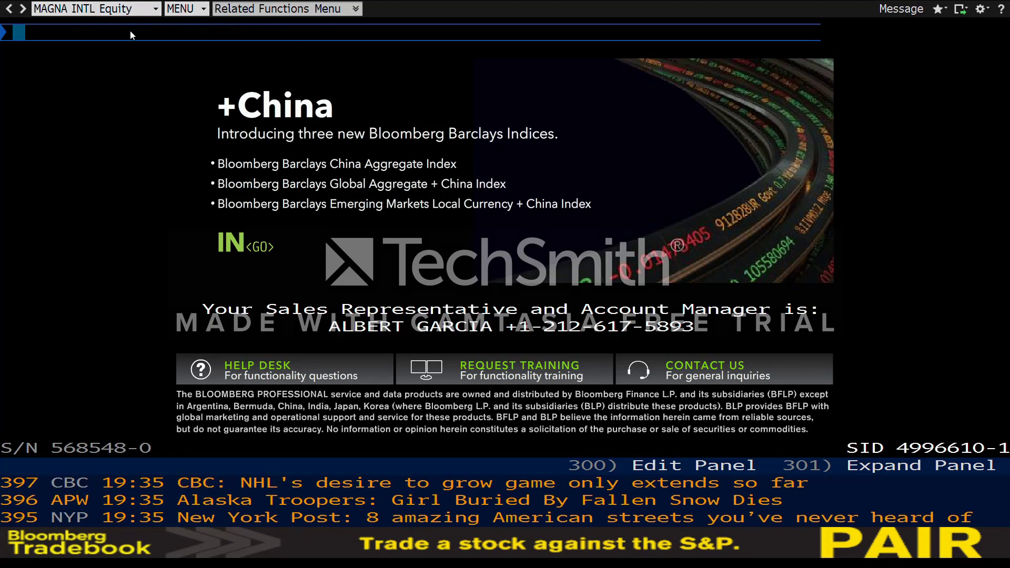
Step: Run BMC and scroll its Course Modules list: Economic Indicators, Currencies, Fixed Income, Equities
text(BMC)
key(Return)
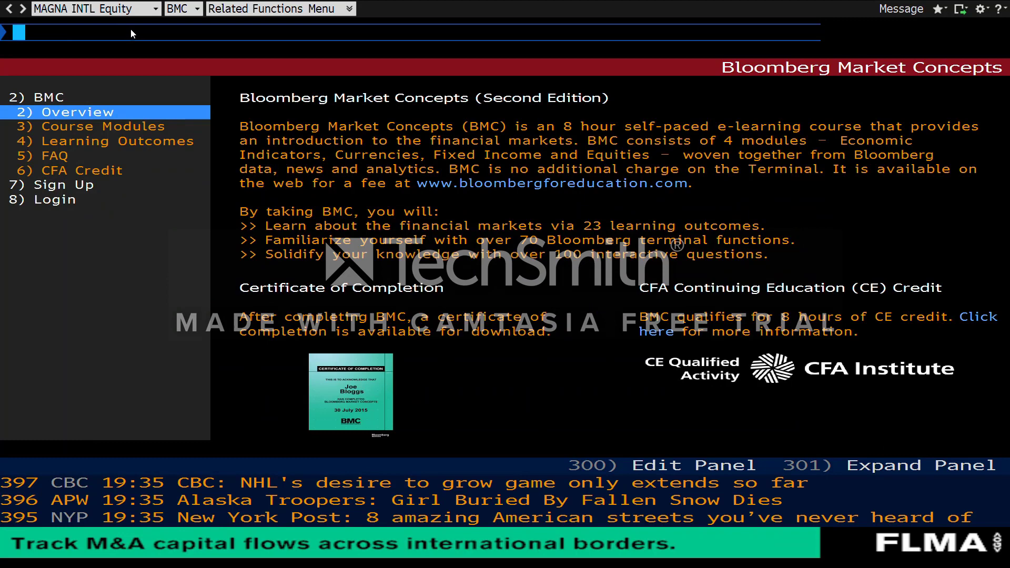
click(167, 127)
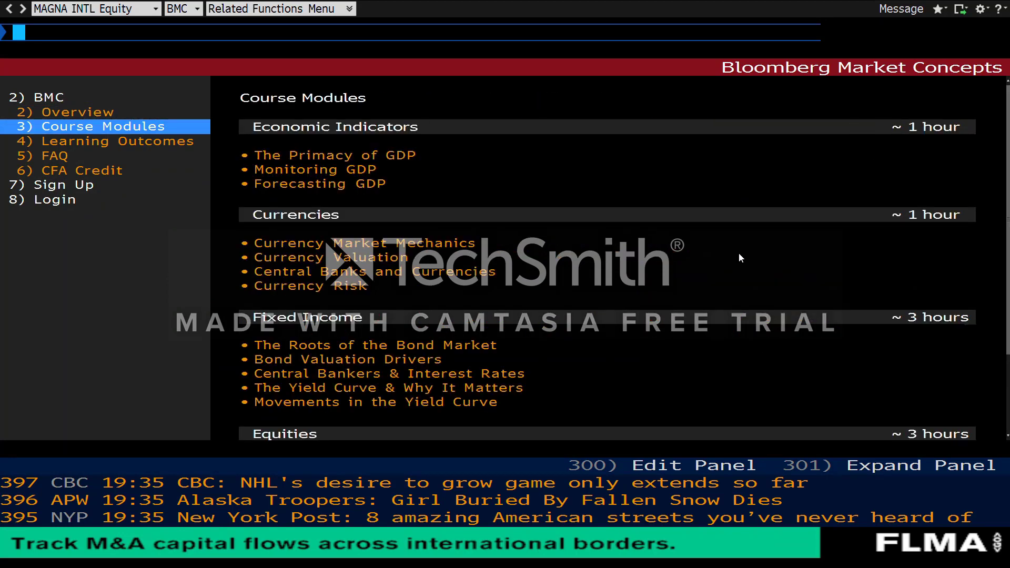
scroll(710, 253, down, 2)
scroll(629, 283, down, 1)
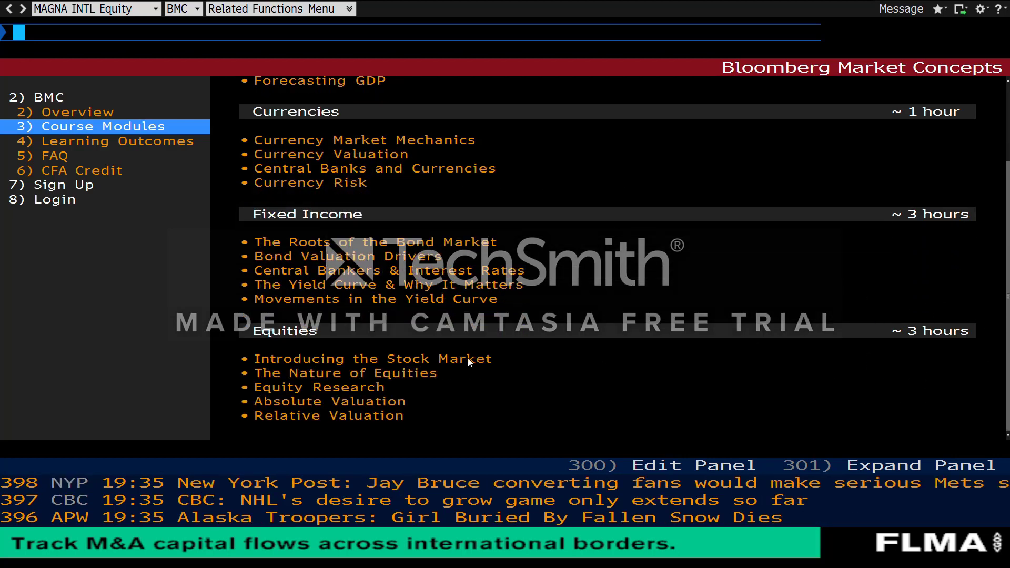
scroll(612, 265, up, 3)
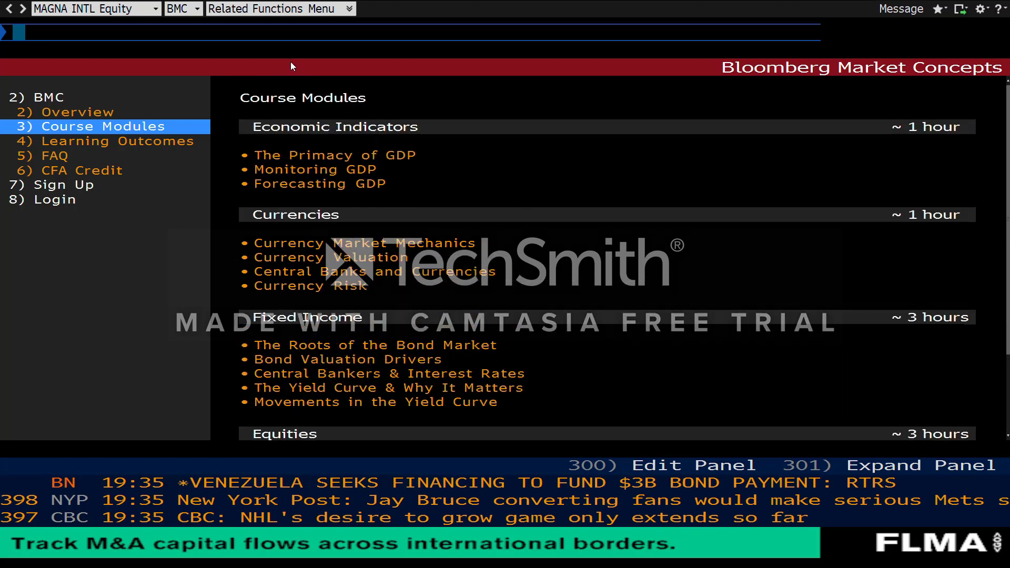
Step: Sign up as a learner, then log in to BMC with the account email and password
click(118, 185)
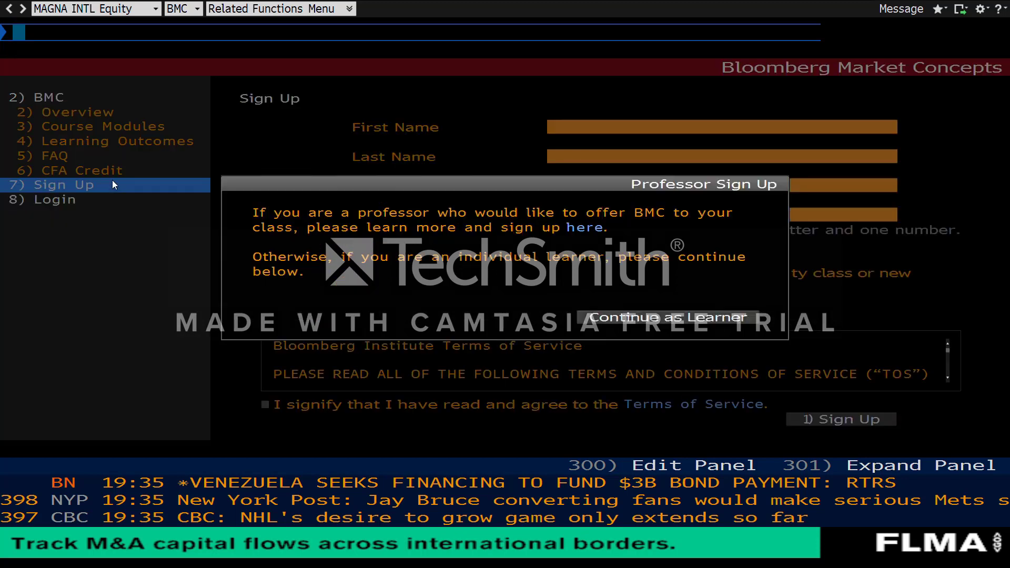
click(684, 316)
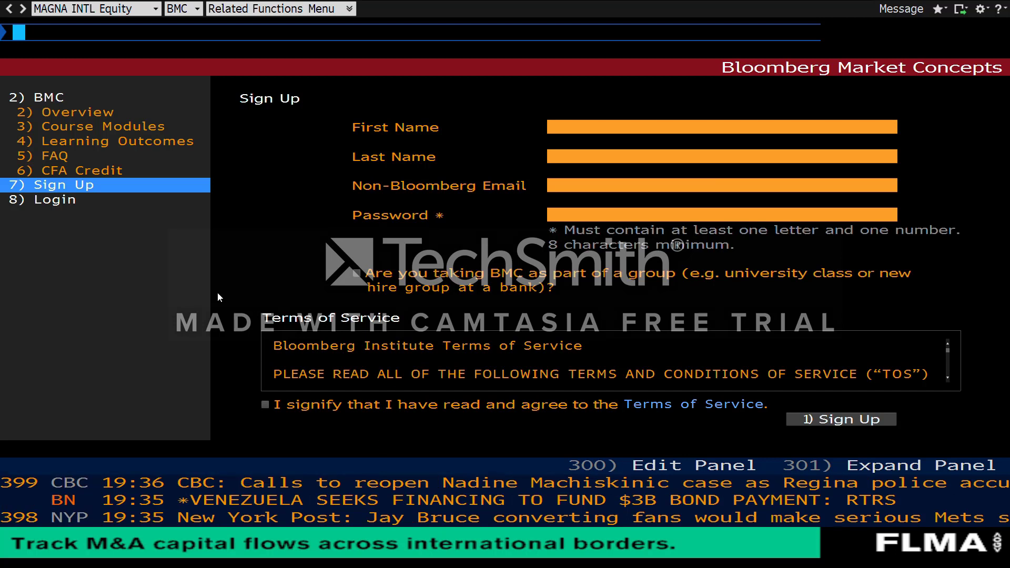
click(94, 207)
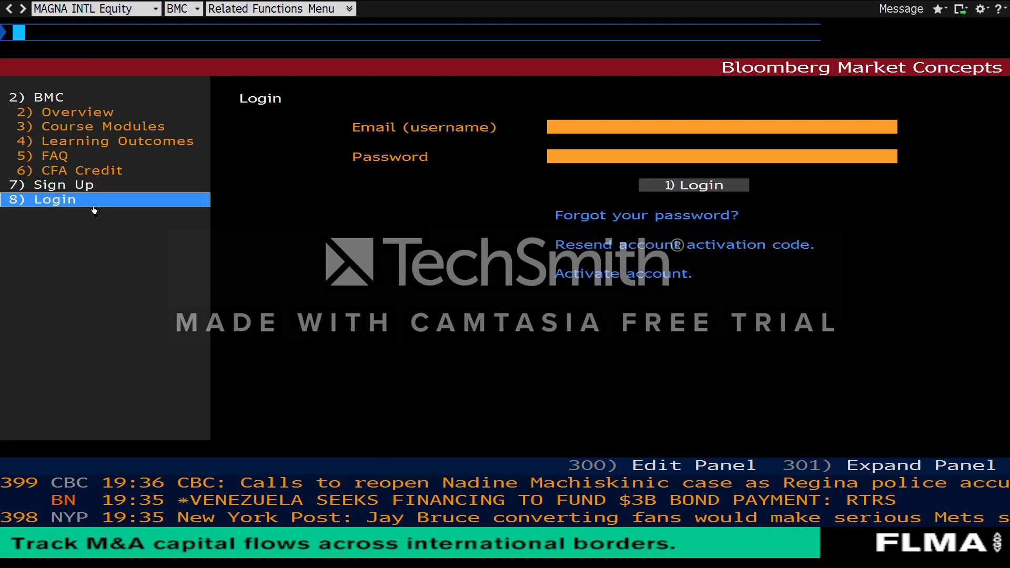
click(585, 128)
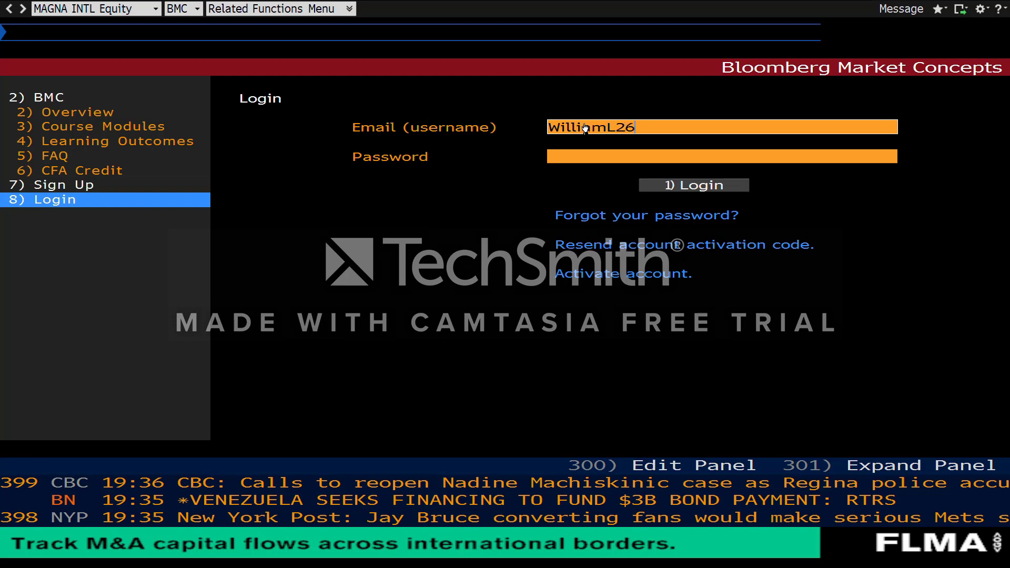
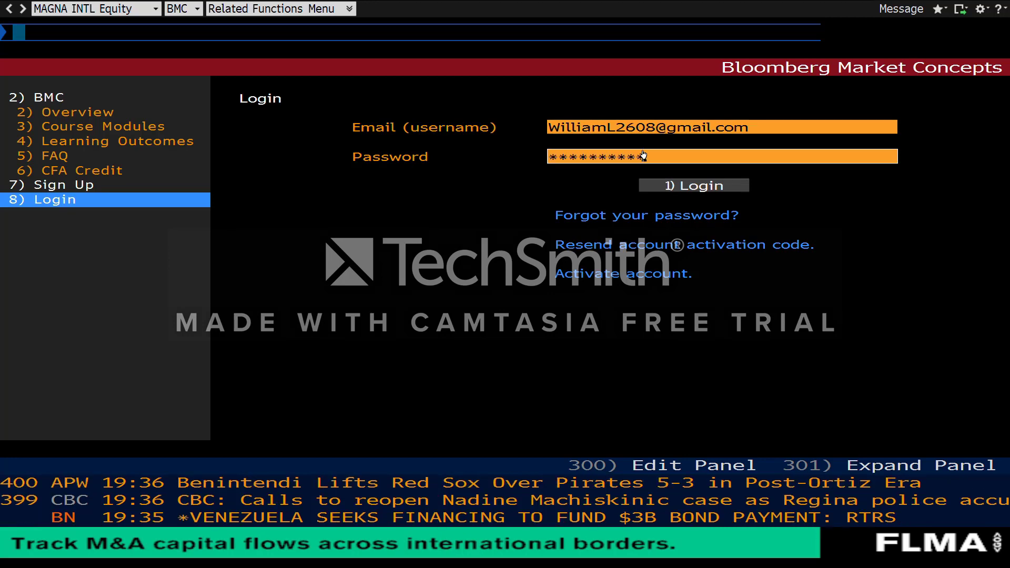
click(687, 188)
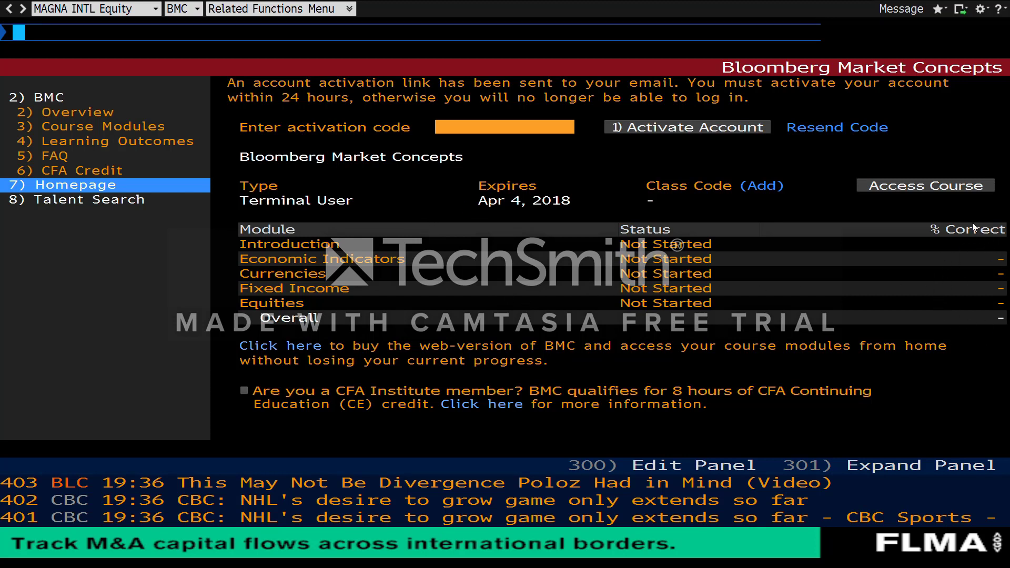
Step: Access the BMC course and choose to run it inside the Terminal
click(951, 191)
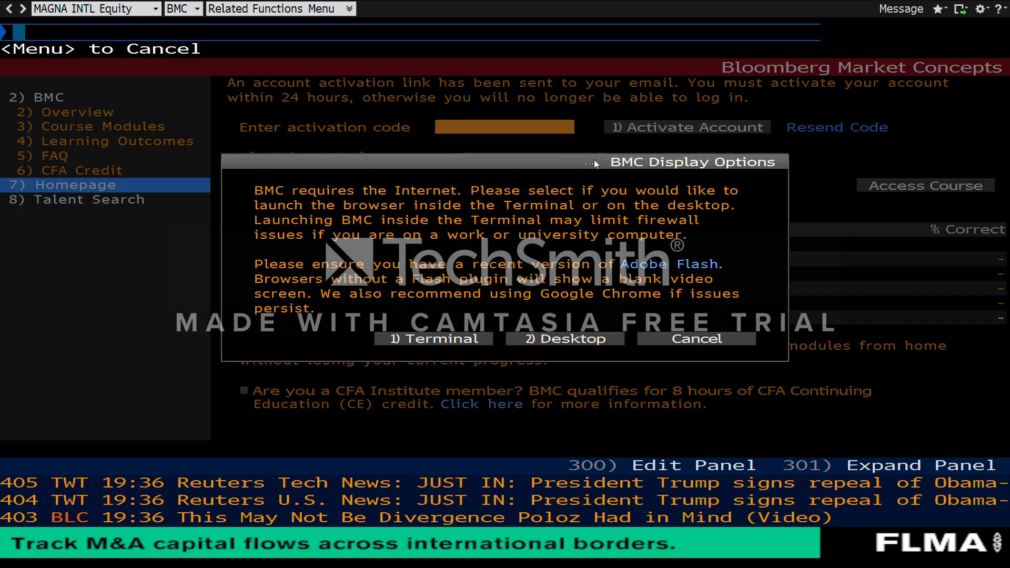
click(460, 340)
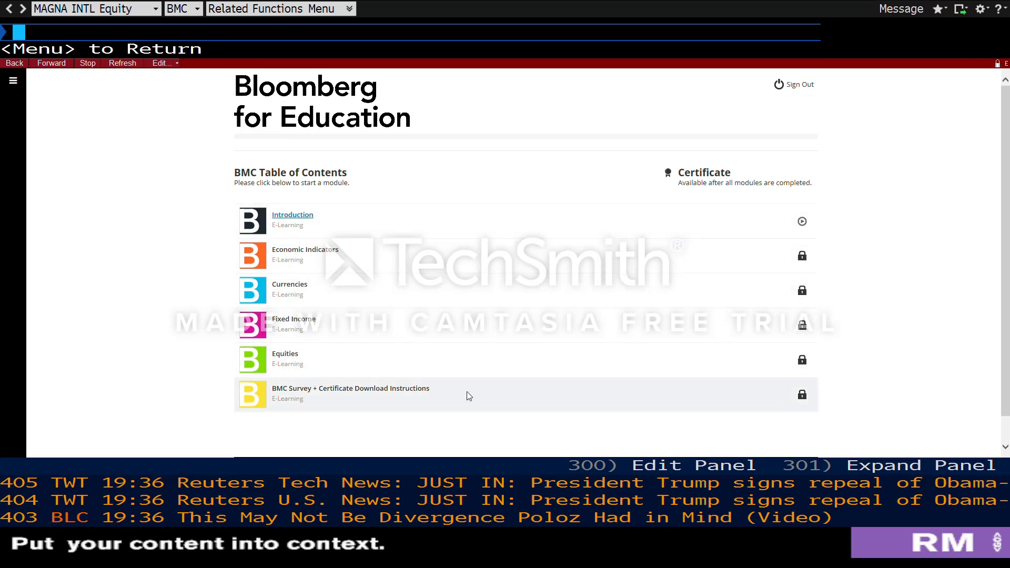
Step: Open the Introduction module, scroll through it, and play the BMC INTRODUCTION video
click(312, 217)
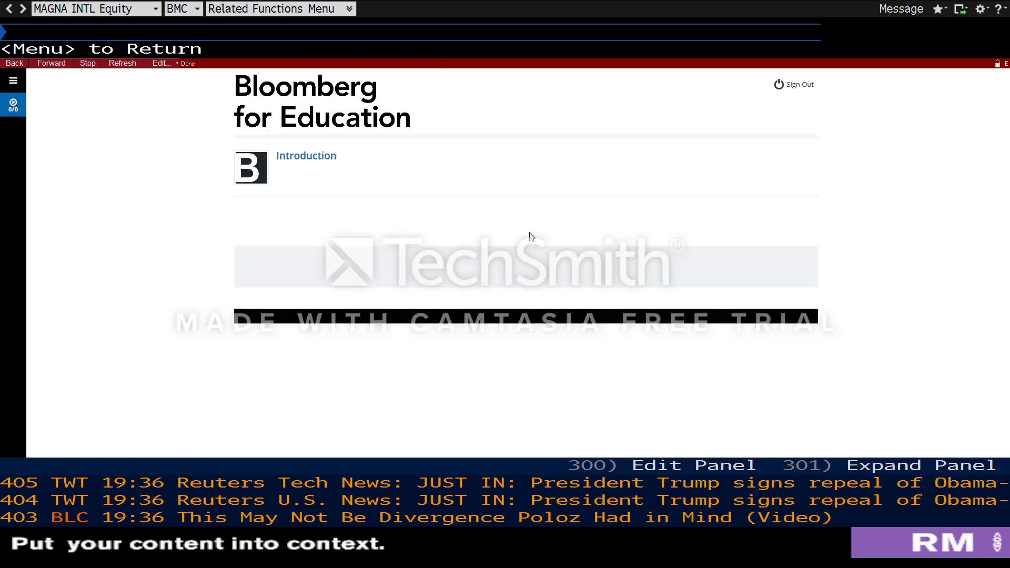
scroll(416, 279, down, 3)
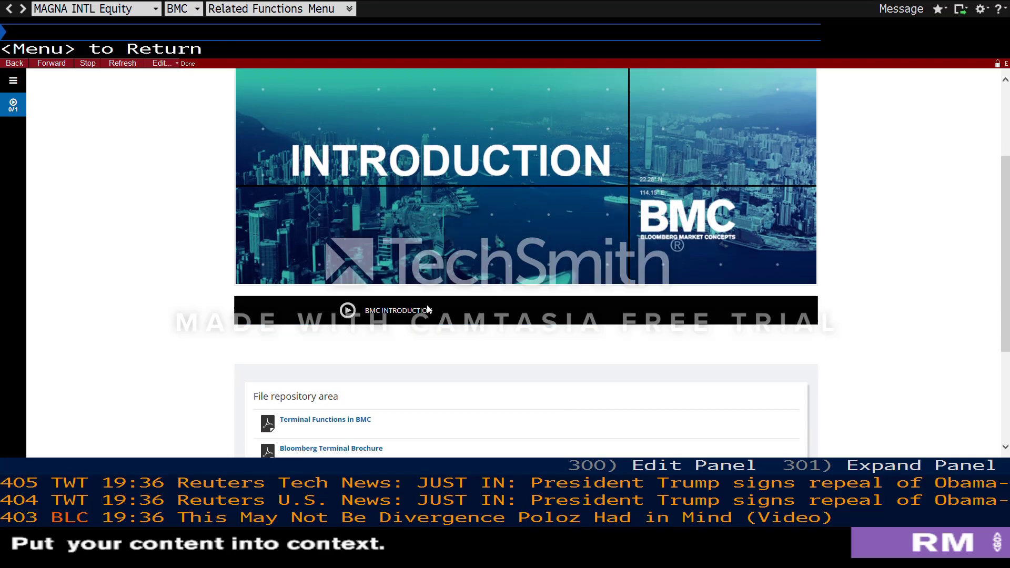
scroll(428, 309, down, 2)
scroll(383, 371, up, 4)
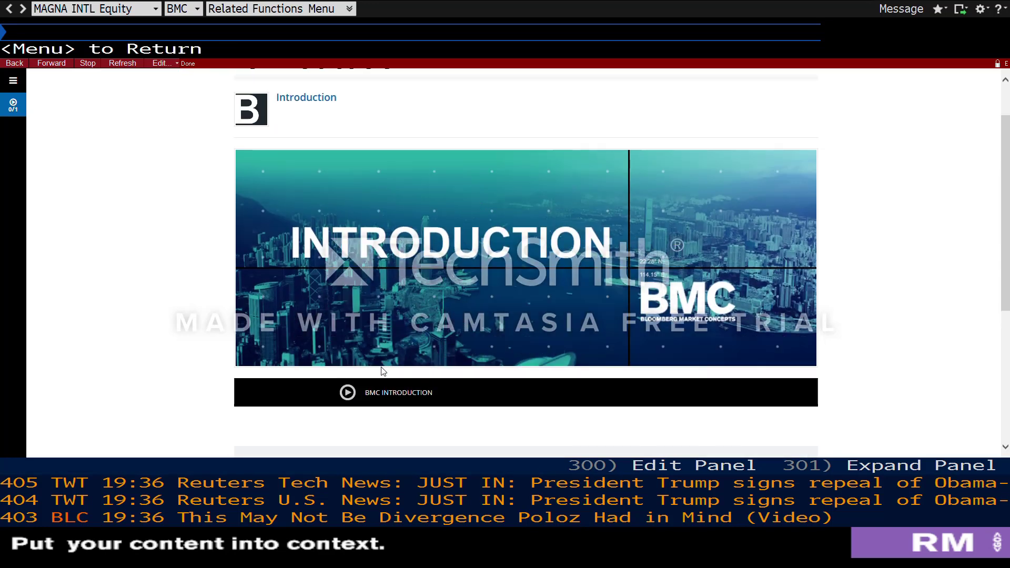
click(376, 399)
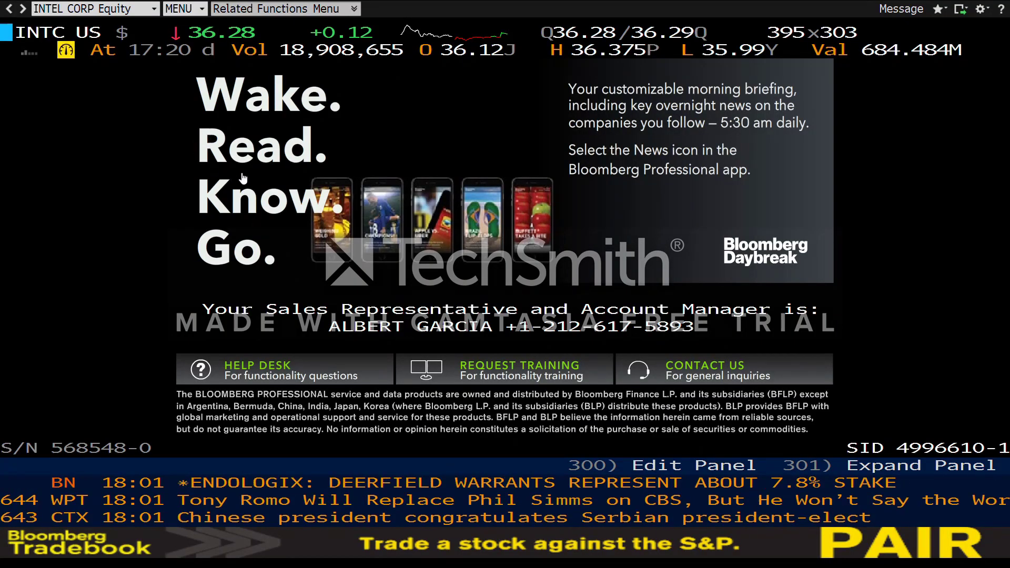
Step: Load Intel's DES, review Issue Info and Ratios, and chart quarterly EBITDA over five years
text(DES)
key(Return)
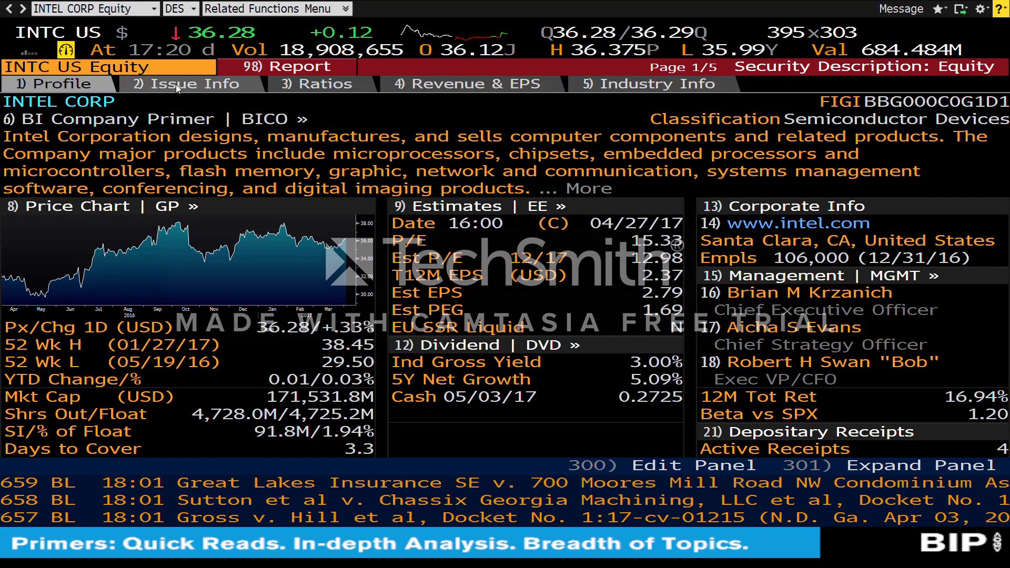
click(156, 85)
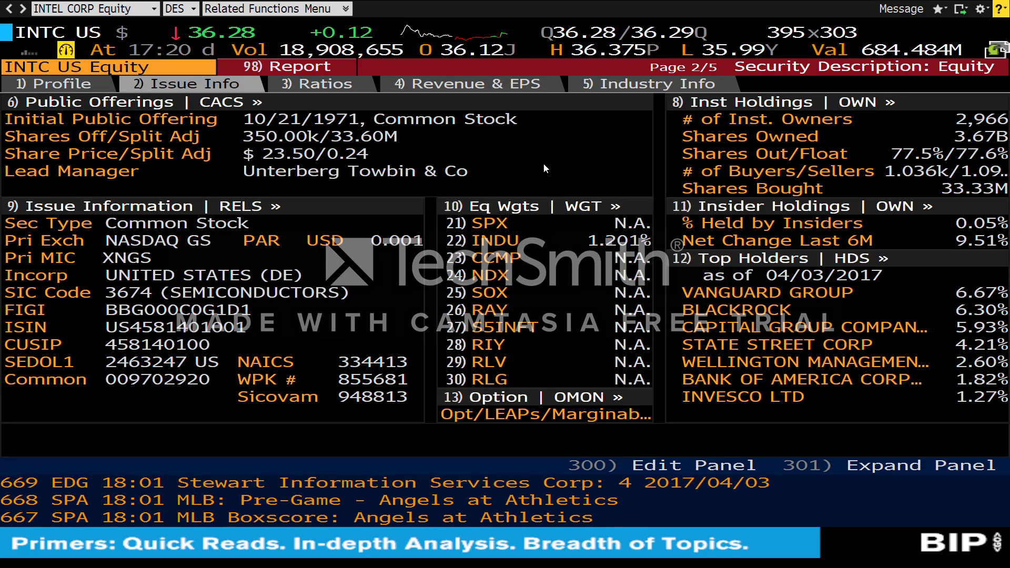
click(313, 90)
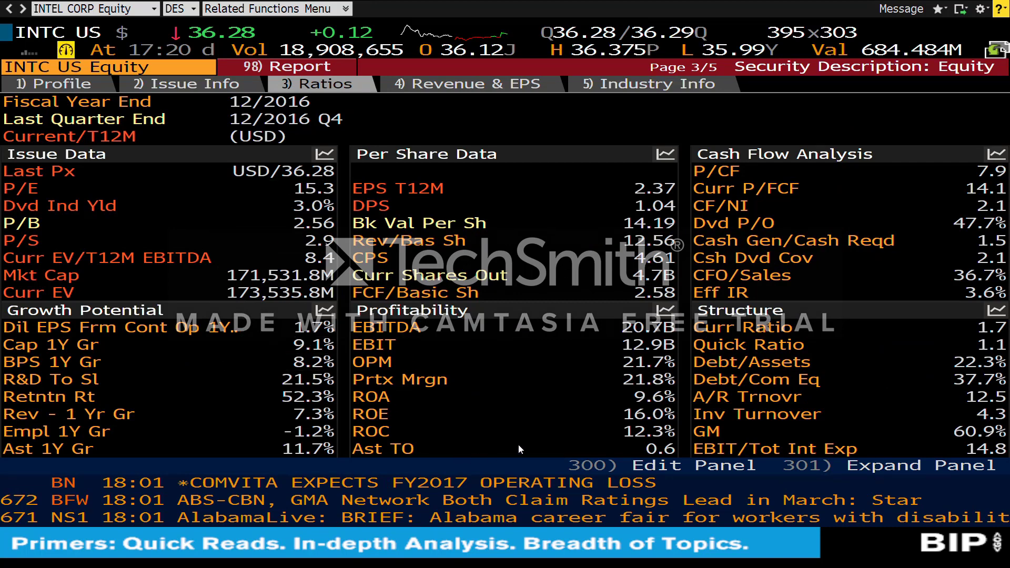
click(672, 310)
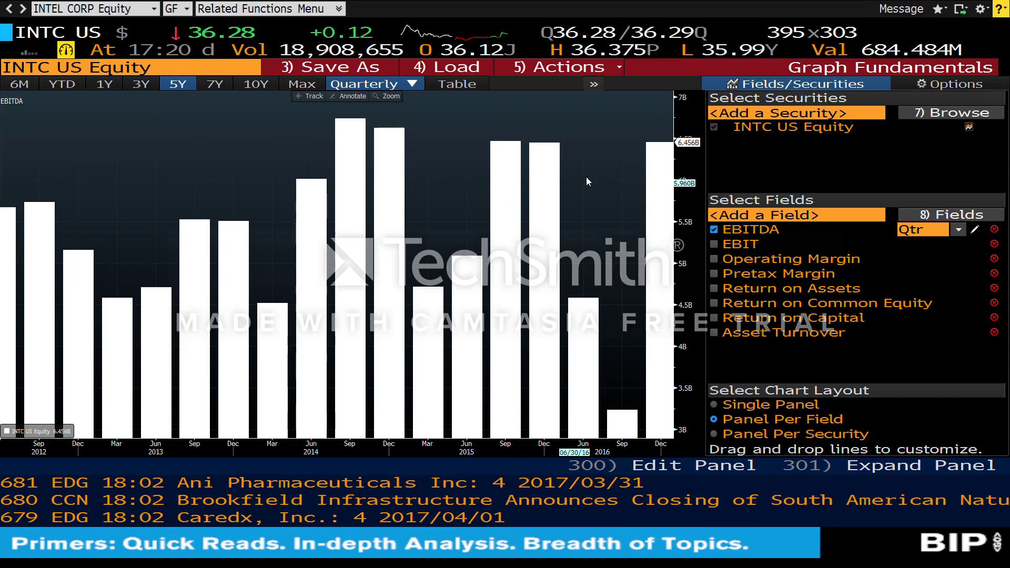
Step: Extend the EBITDA chart to 10Y, add an EBIT panel, then go back to Ratios
click(415, 83)
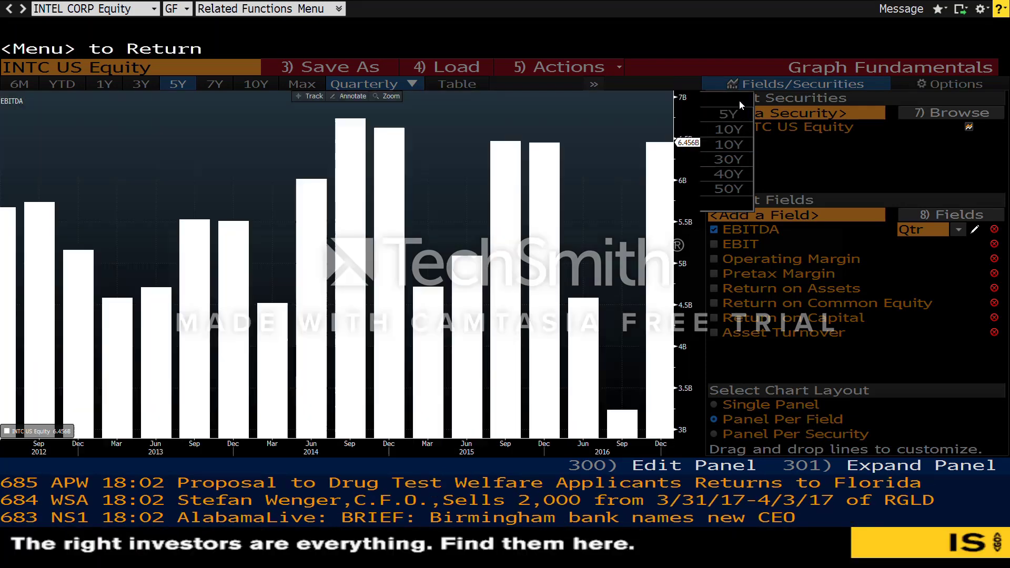
click(450, 208)
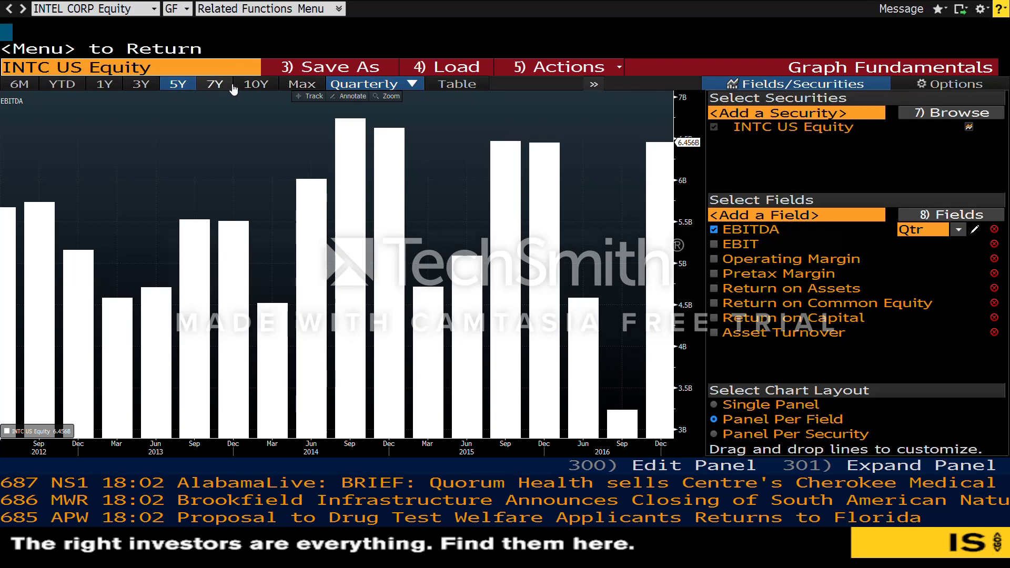
click(256, 85)
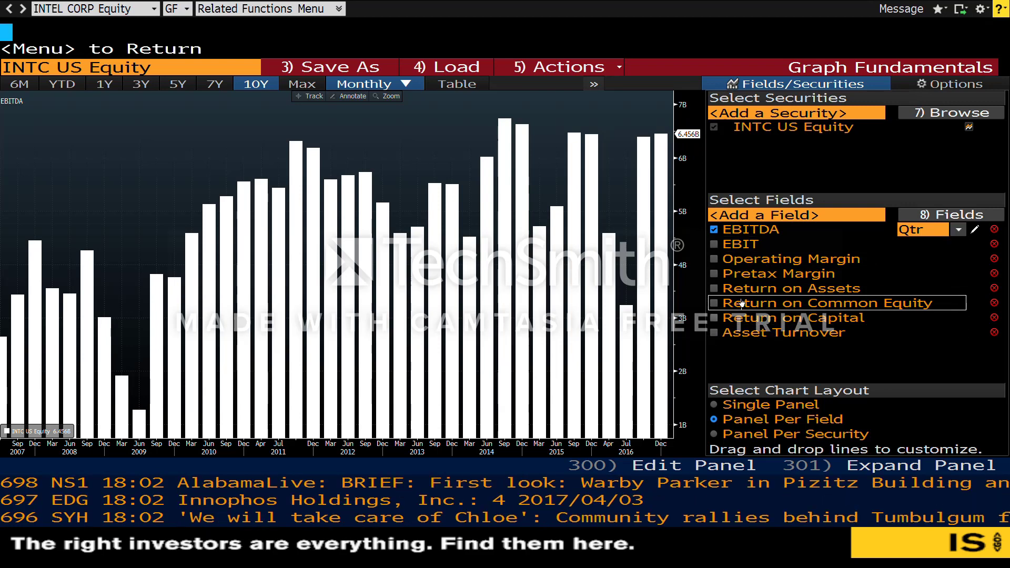
click(714, 244)
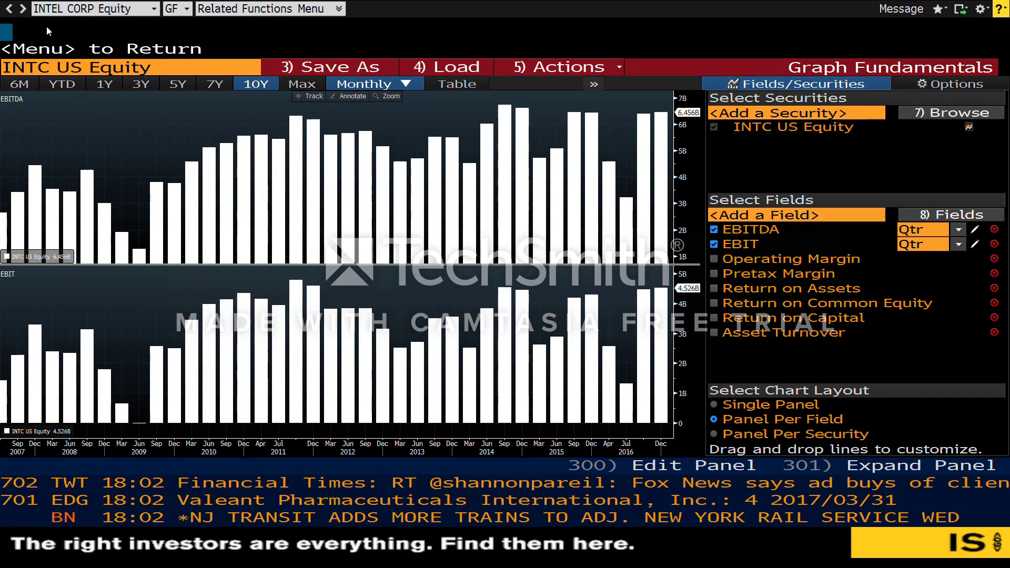
click(10, 9)
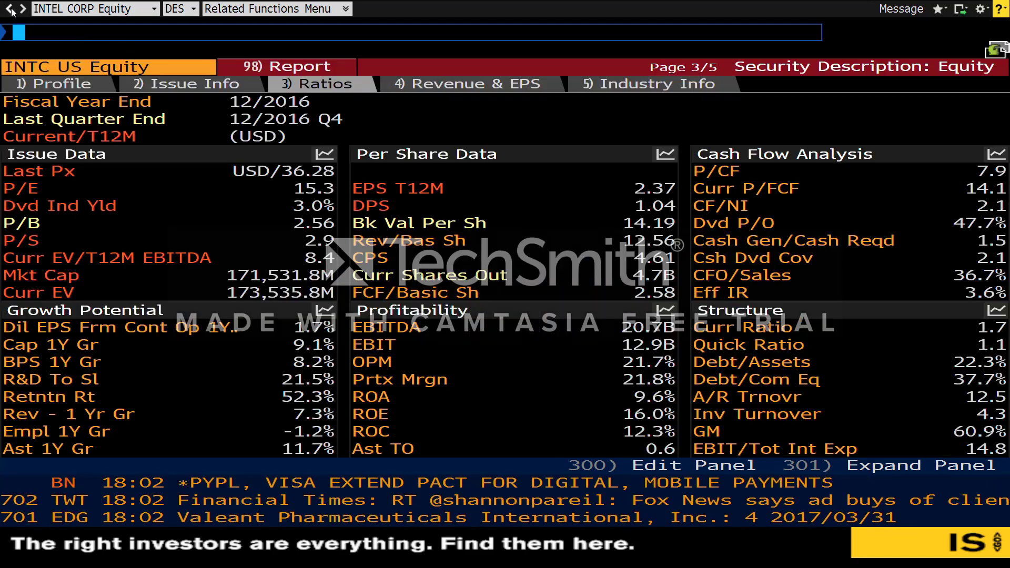
Step: Review Intel's Revenue & EPS and its Earnings Trends shifted forward a year with Standard estimates
click(435, 87)
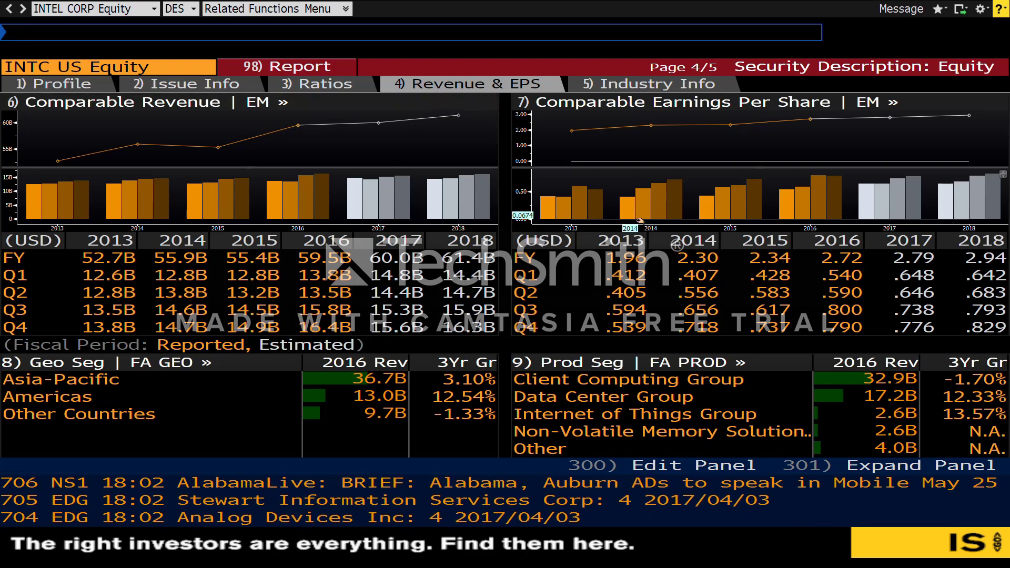
click(568, 174)
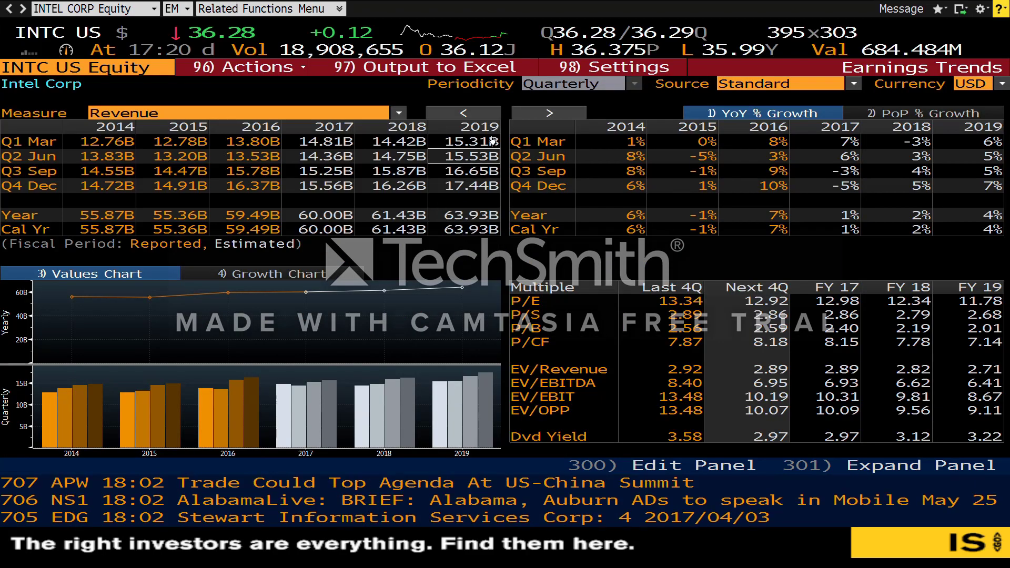
click(543, 112)
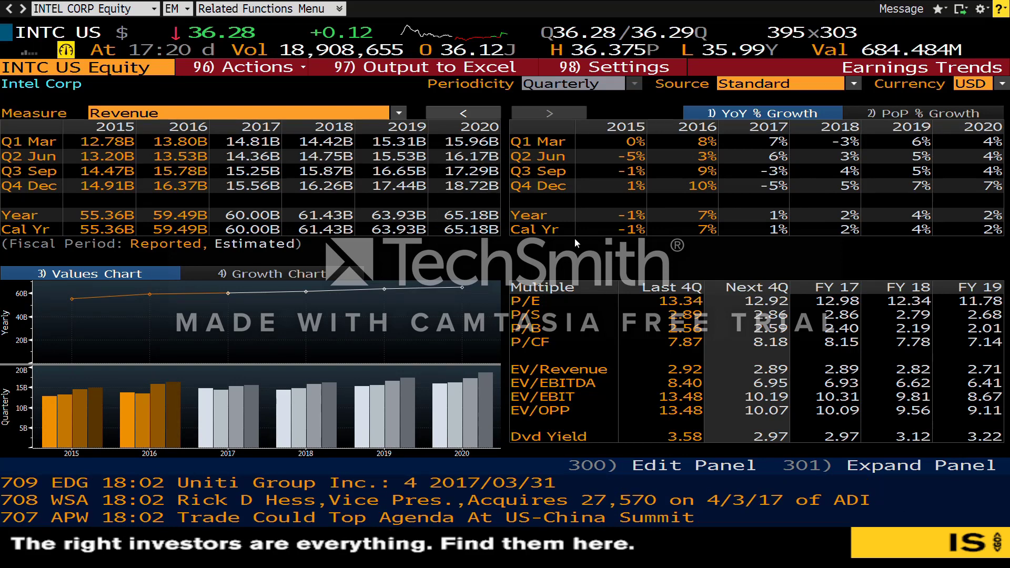
click(788, 85)
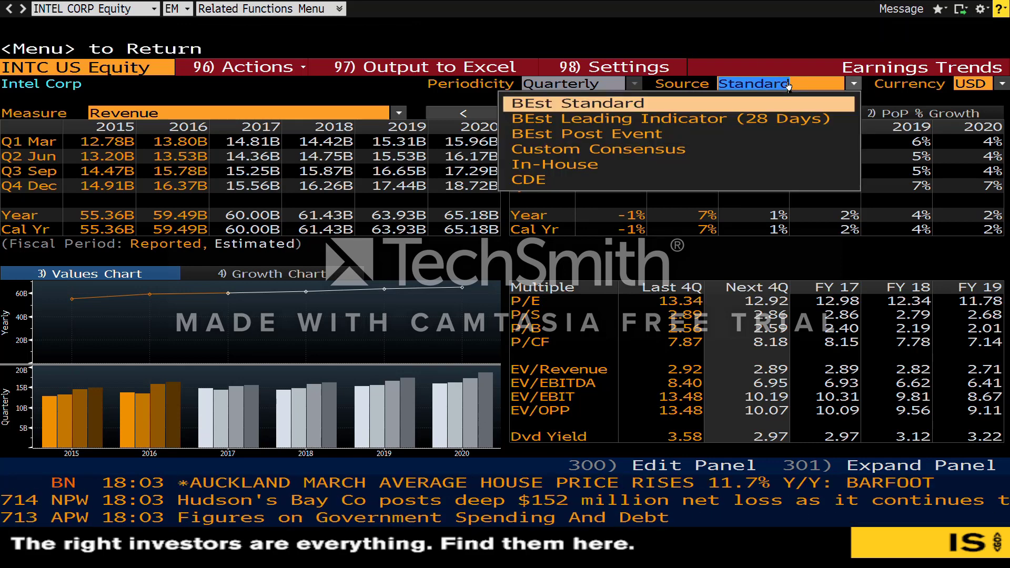
click(853, 84)
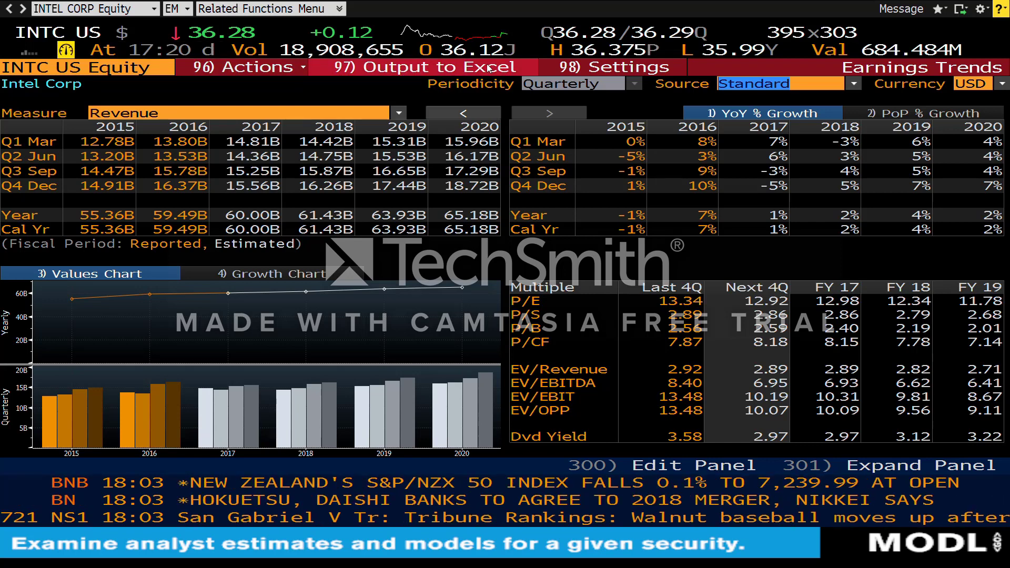
click(10, 10)
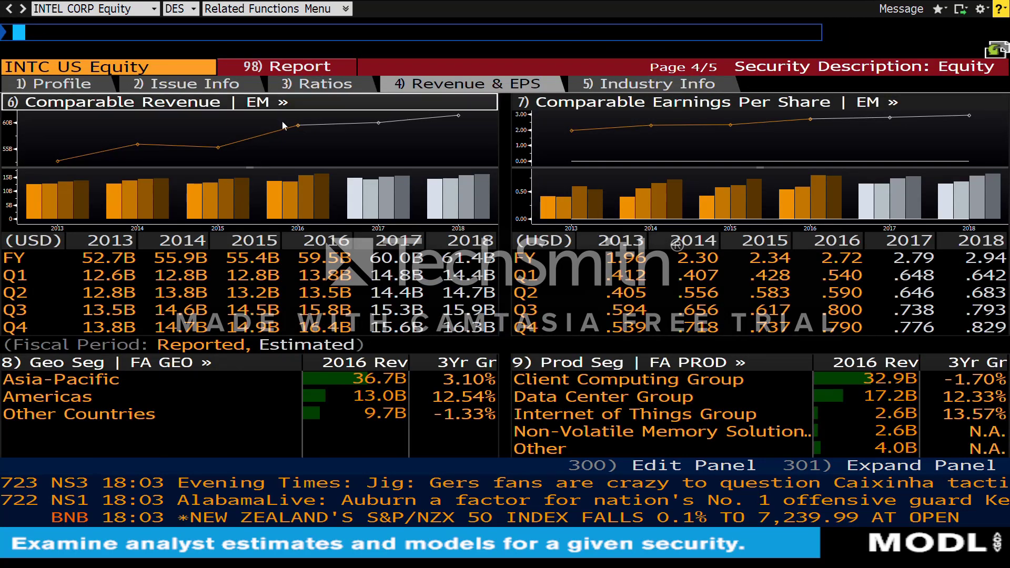
click(620, 88)
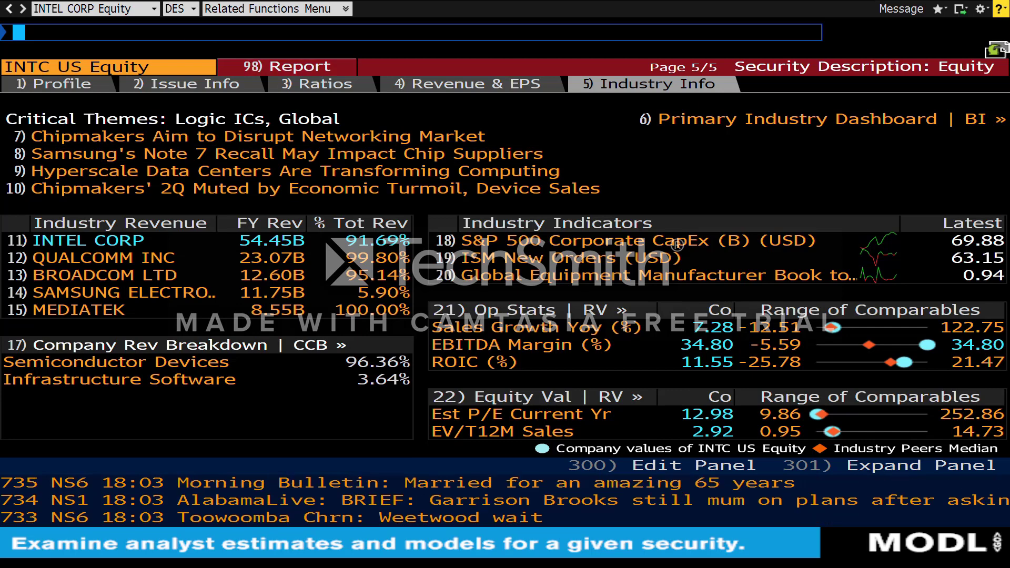
Step: Leave Intel's Industry Info page for the Terminal's main start screen
click(9, 12)
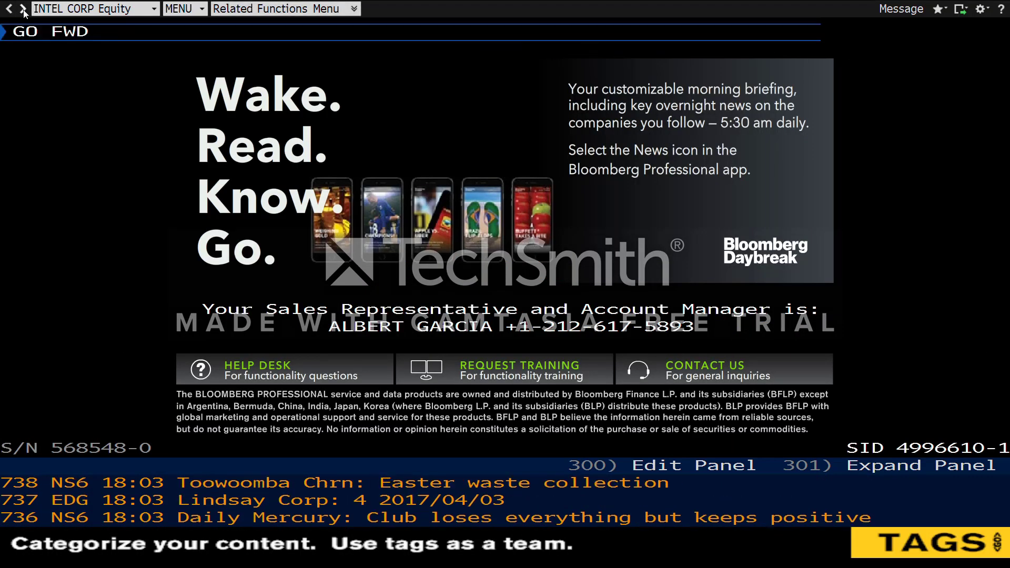
Step: Search INTEL, load INTC US Equity from the suggestions, and request its GP price chart
text(DES)
key(Return)
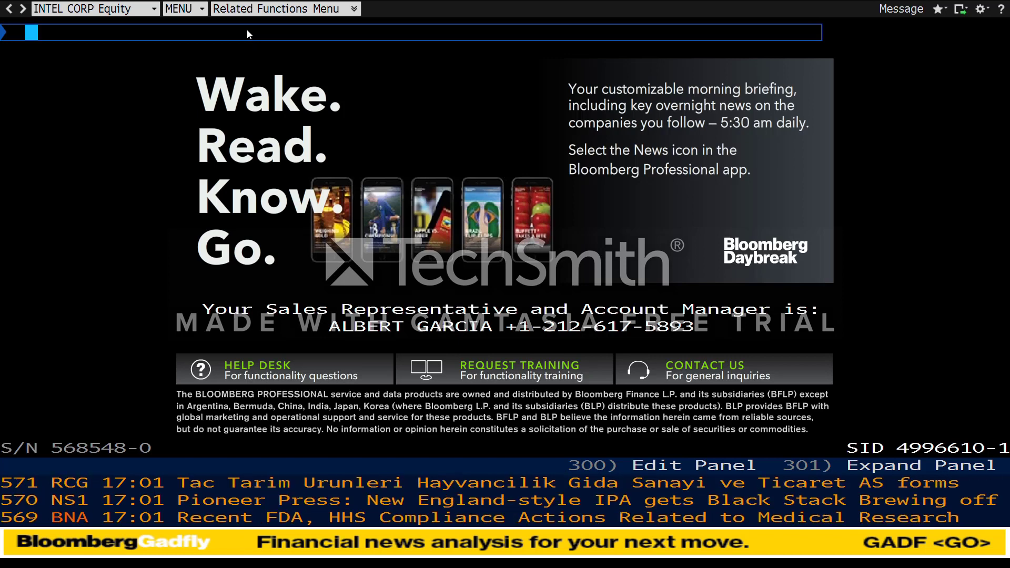
text(INTEL)
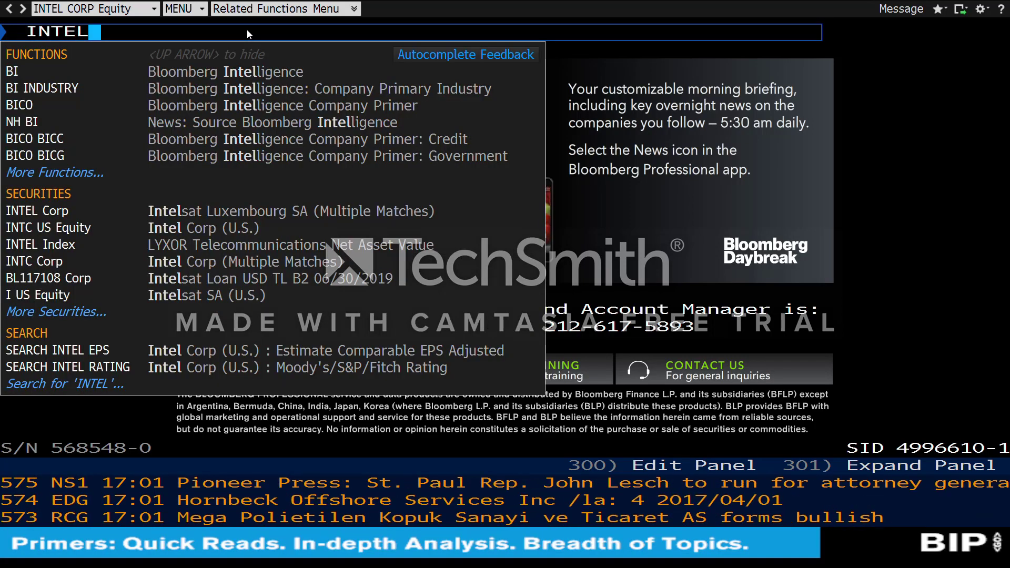
click(261, 227)
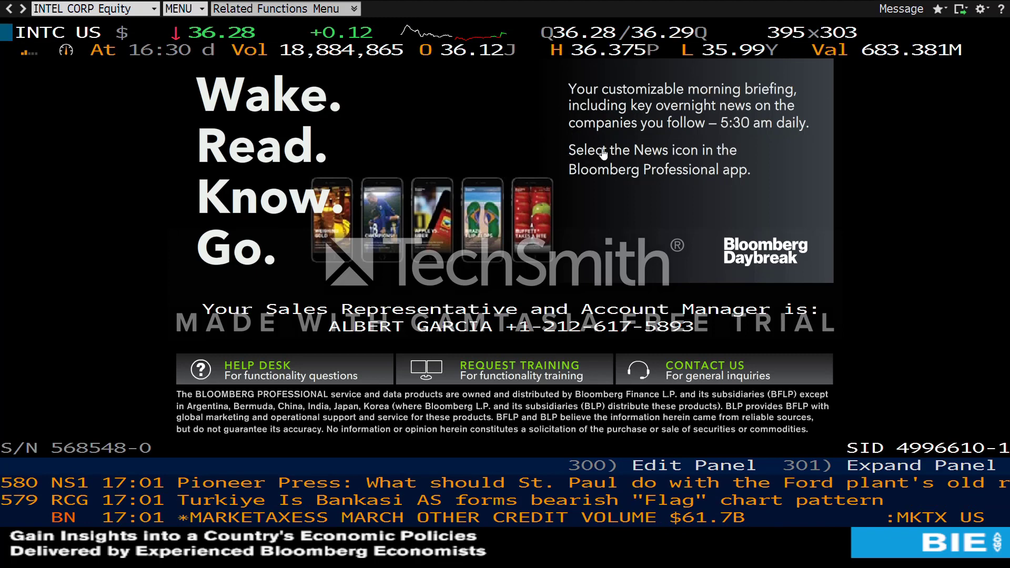
text(GP)
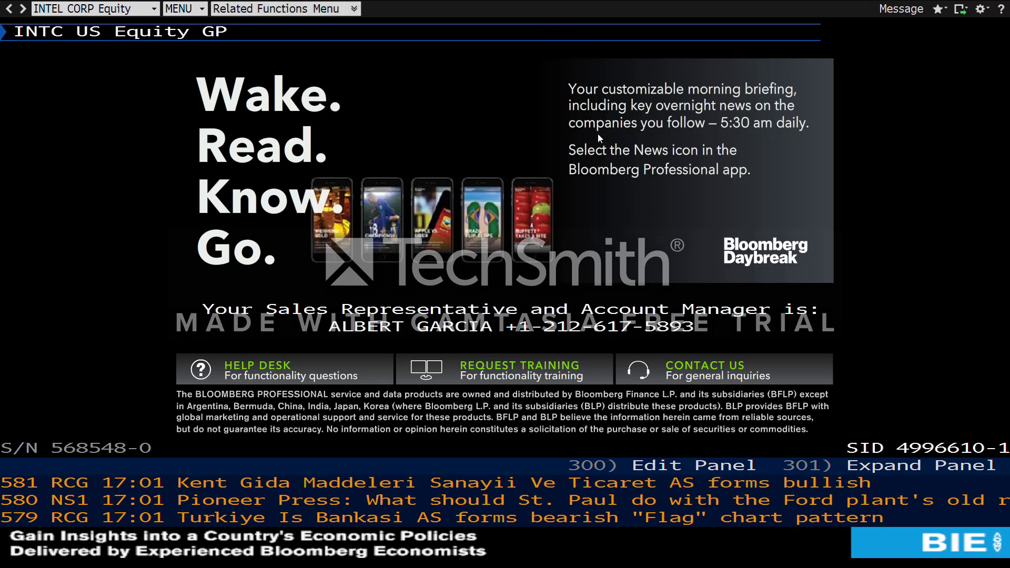
key(Return)
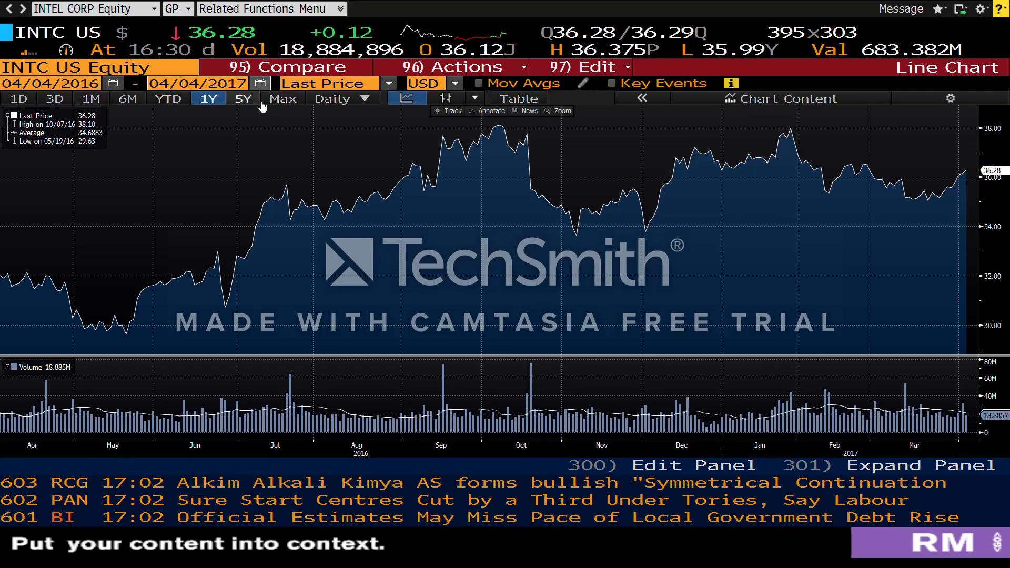
Step: Set Intel's price chart to 5Y, keeping the default currency and Last Price field
click(279, 100)
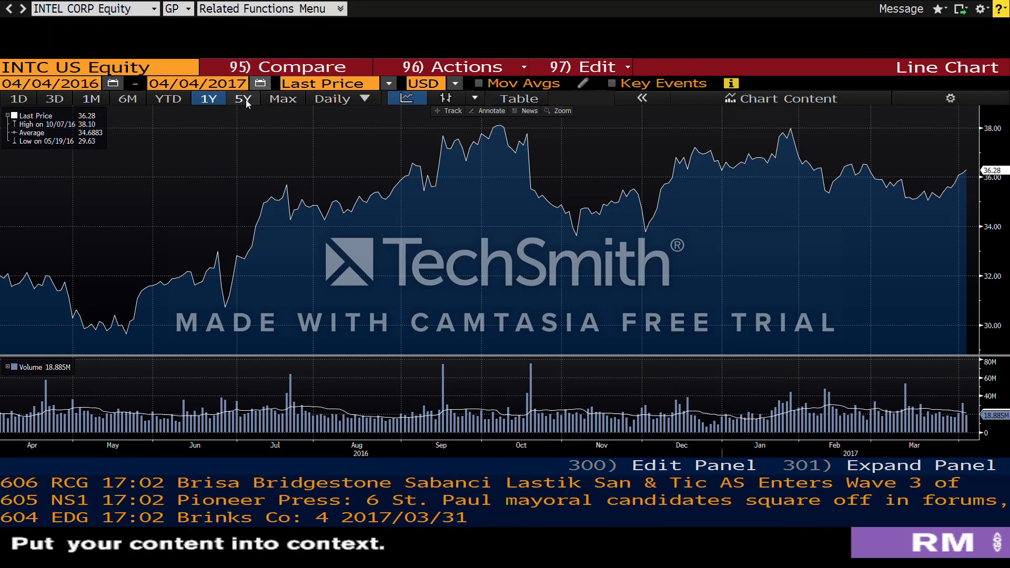
click(244, 100)
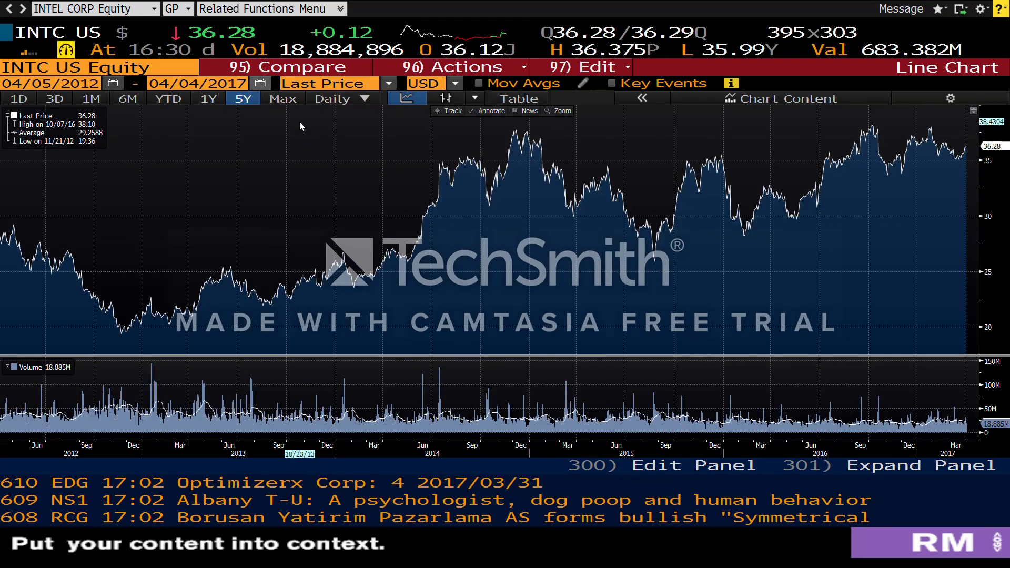
click(456, 85)
click(456, 85)
click(388, 83)
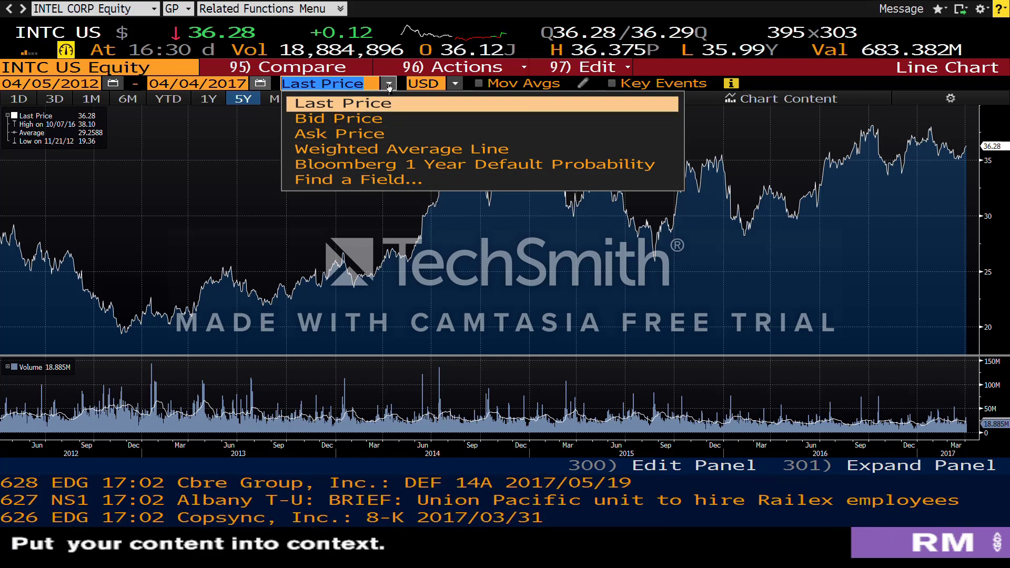
click(368, 104)
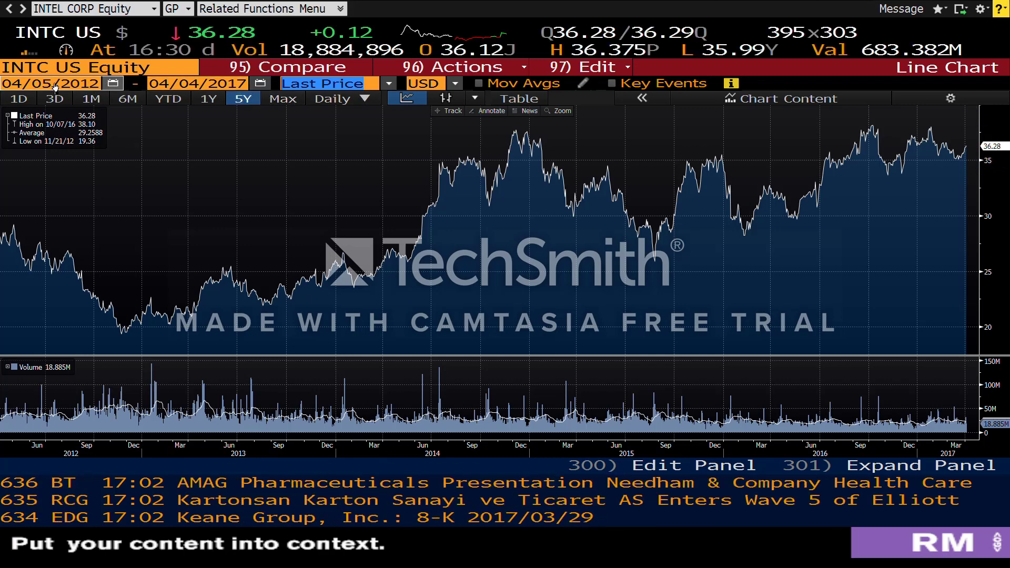
Step: Toggle moving averages and key event markers on, then off again
click(478, 83)
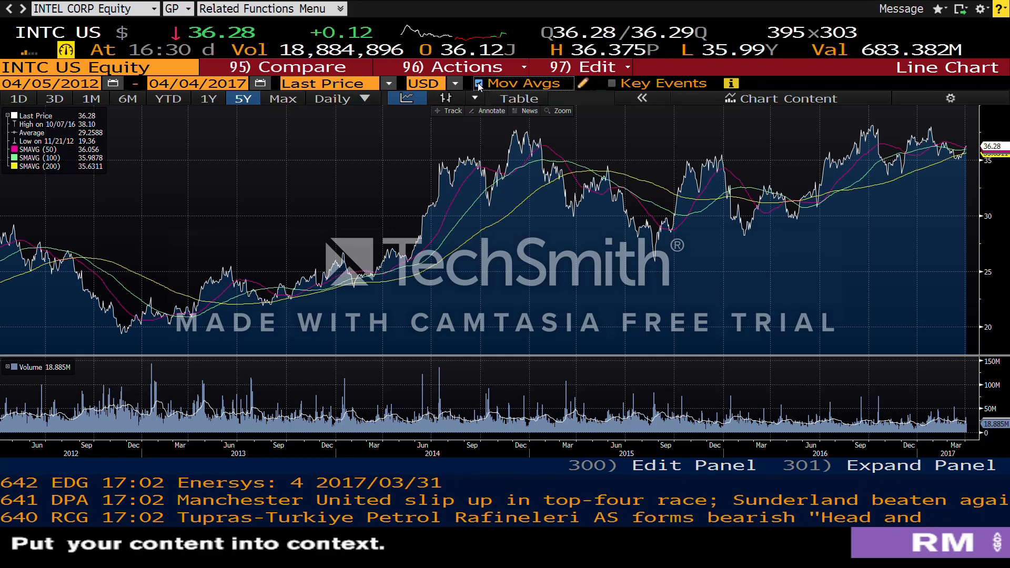
click(479, 84)
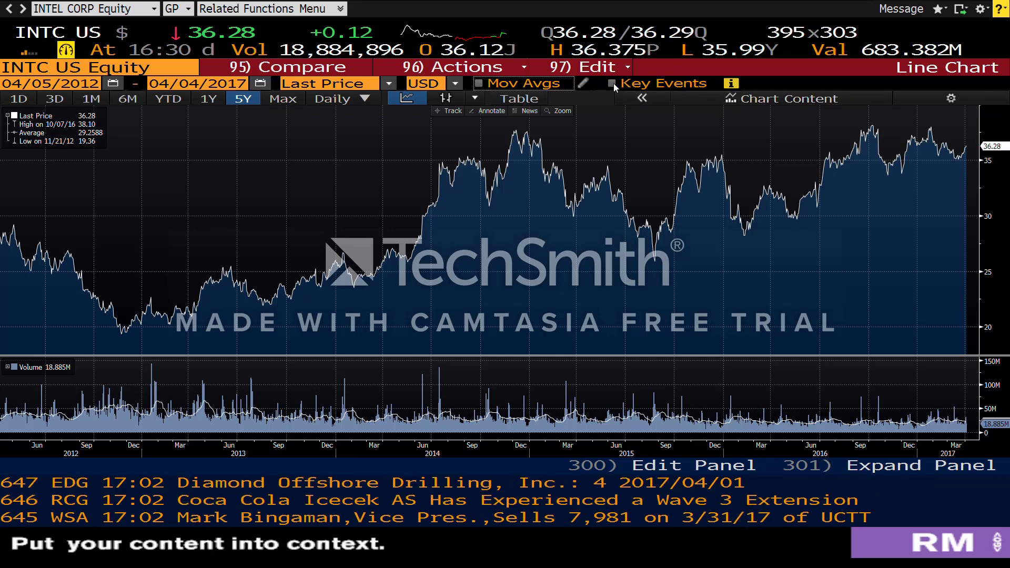
click(613, 83)
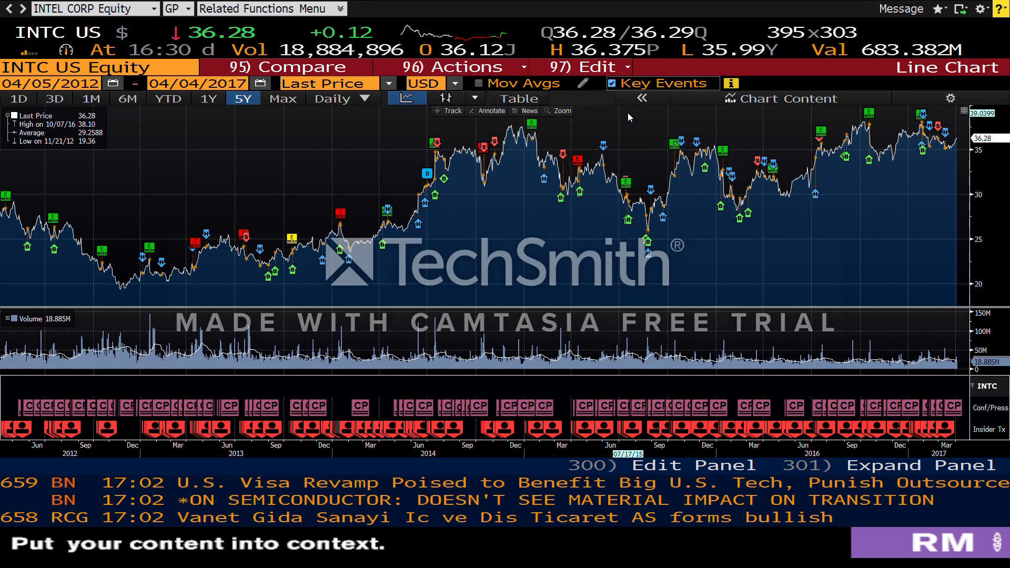
click(612, 85)
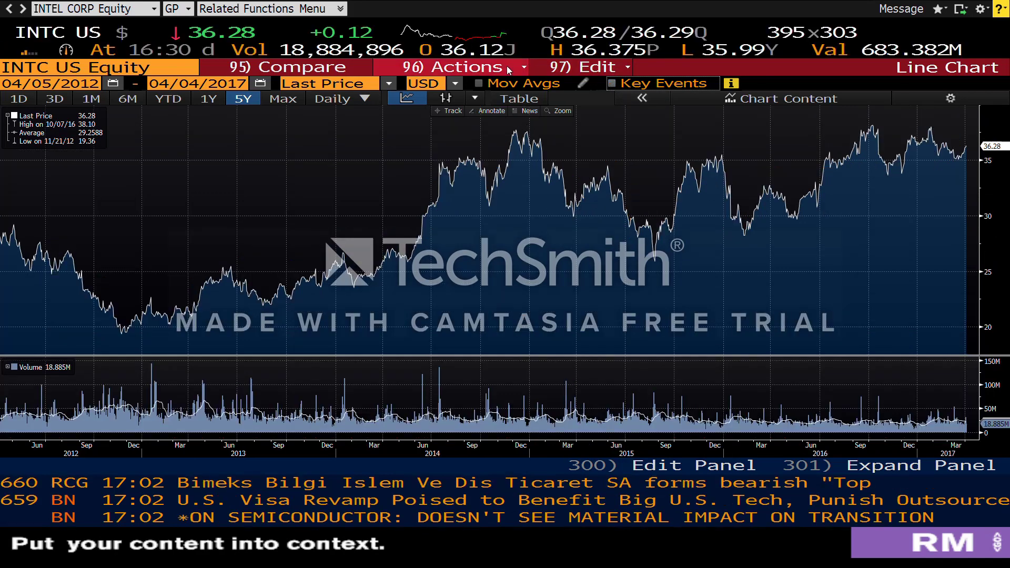
Step: Chart Intel's normalized five-year price against the SPX Index, then return to the MENU launch page
click(321, 68)
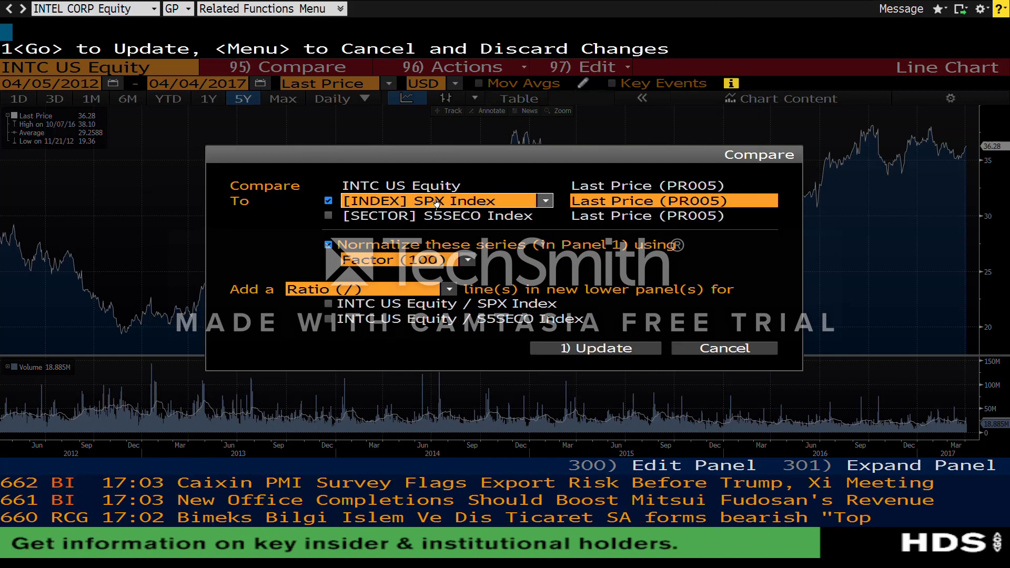
click(494, 201)
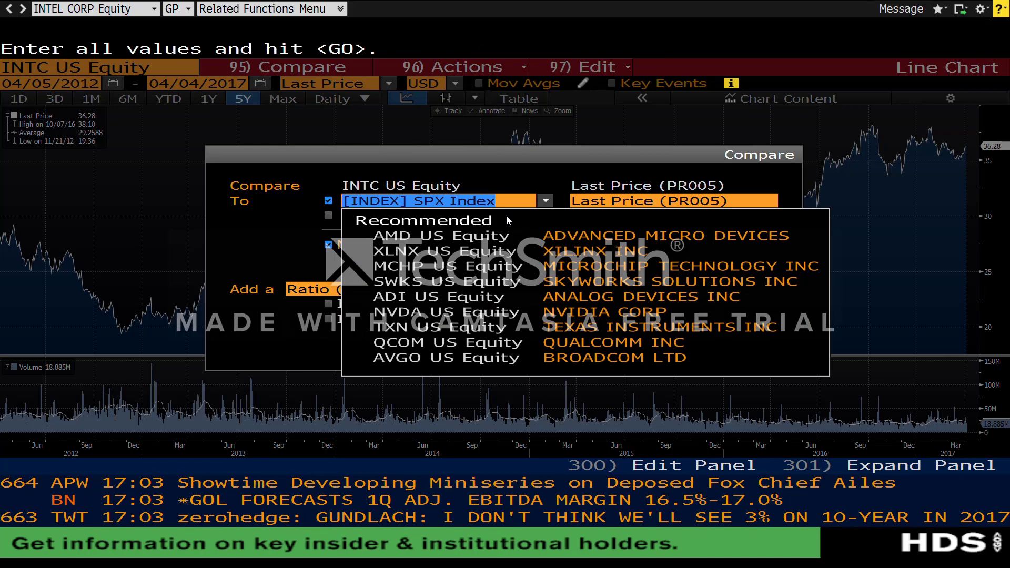
text(s&)
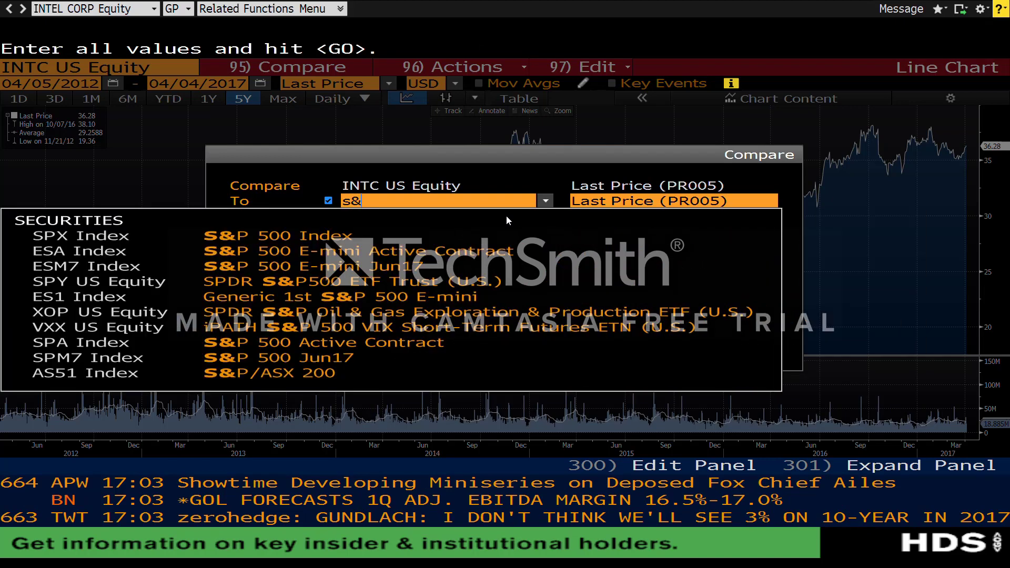
click(443, 235)
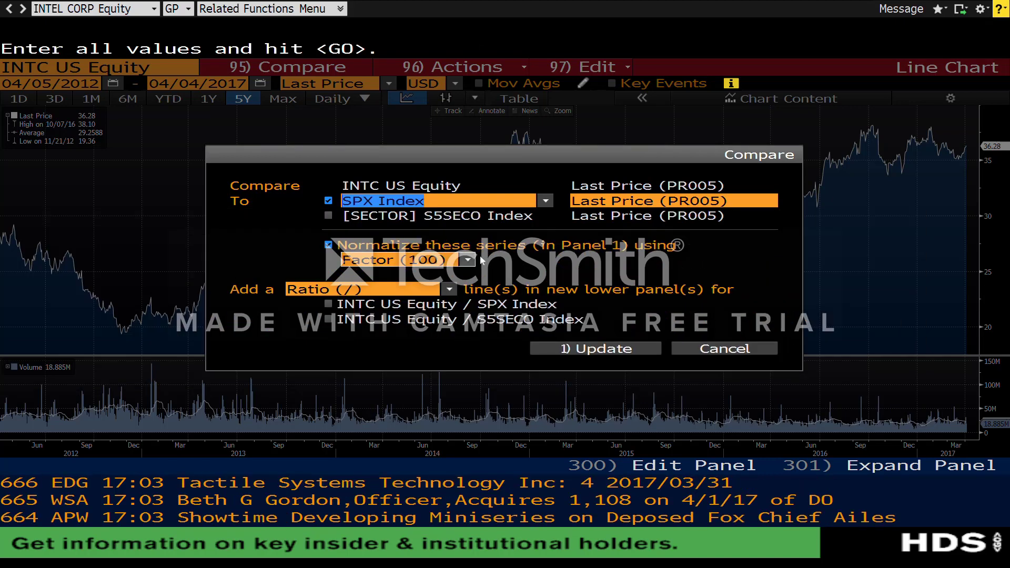
click(610, 344)
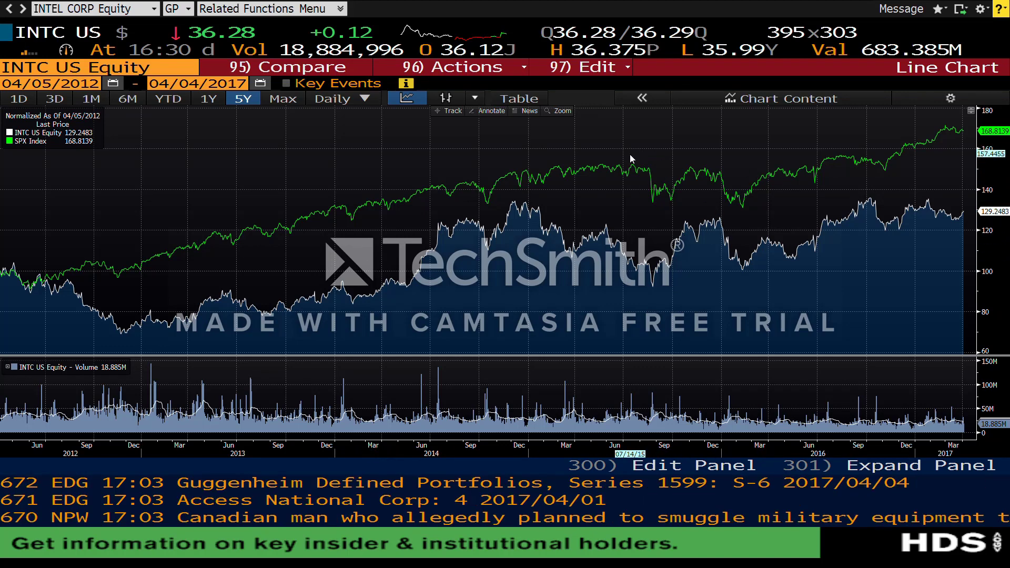
click(456, 75)
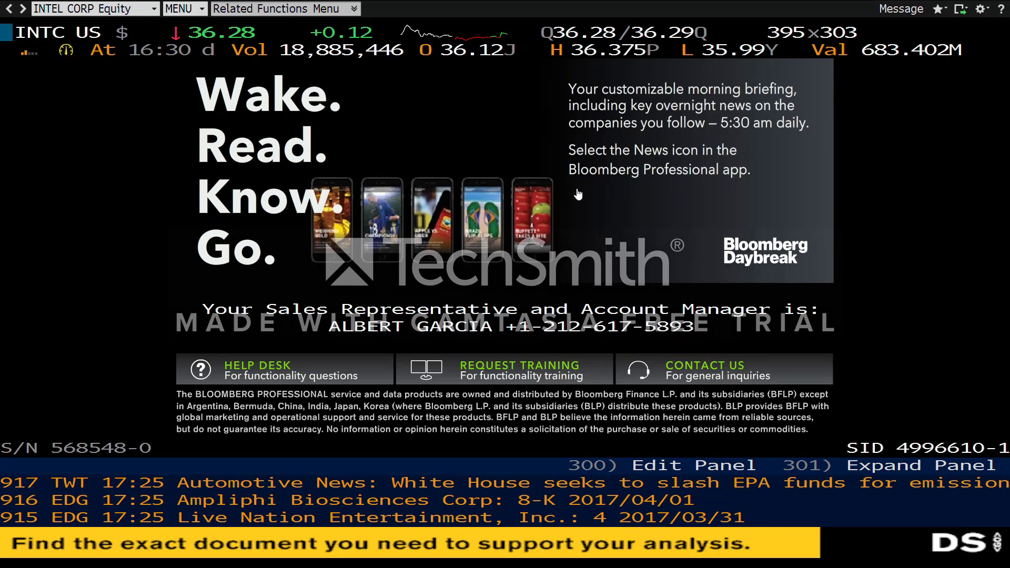
text(EVTS)
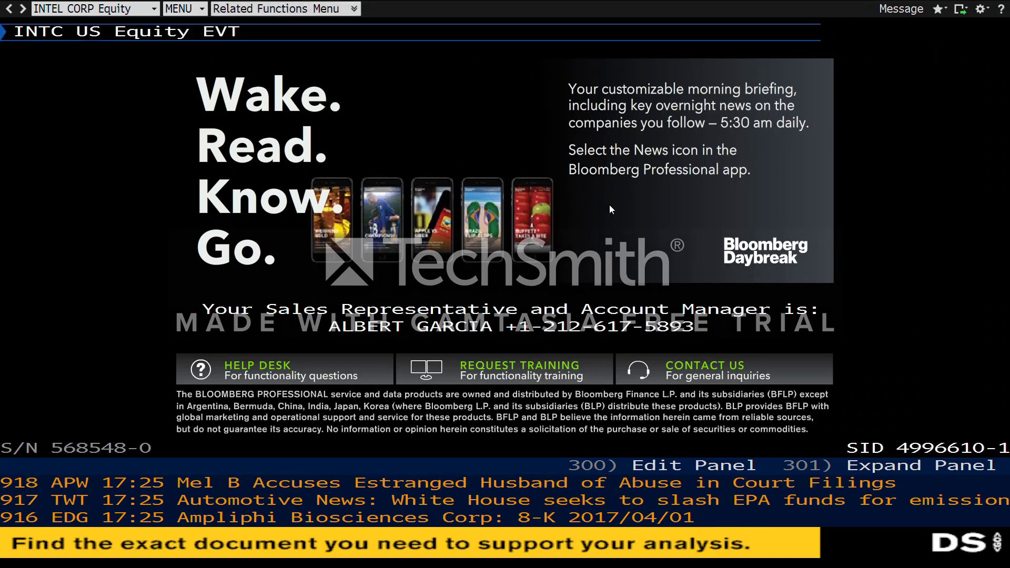
key(Return)
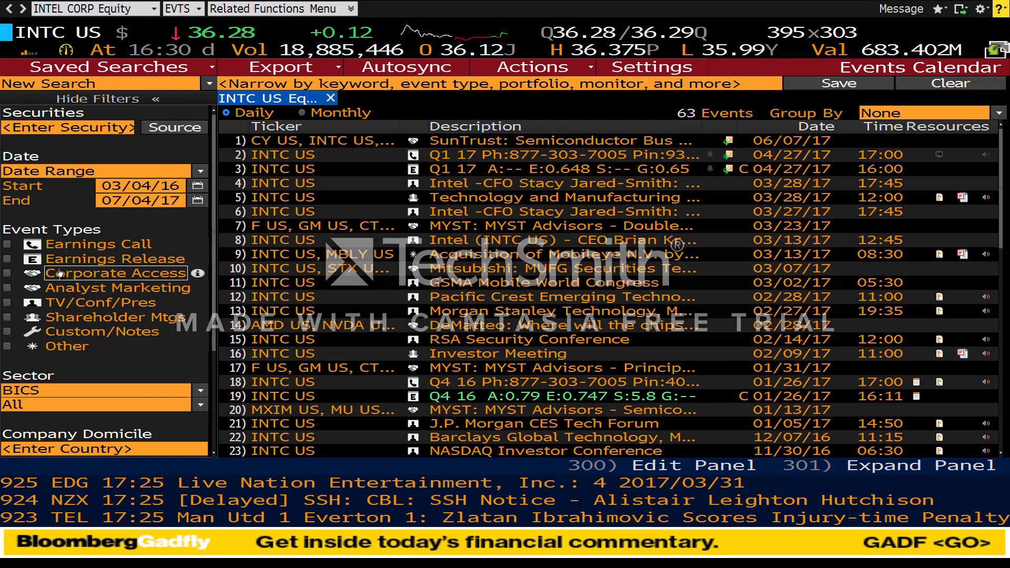
click(7, 244)
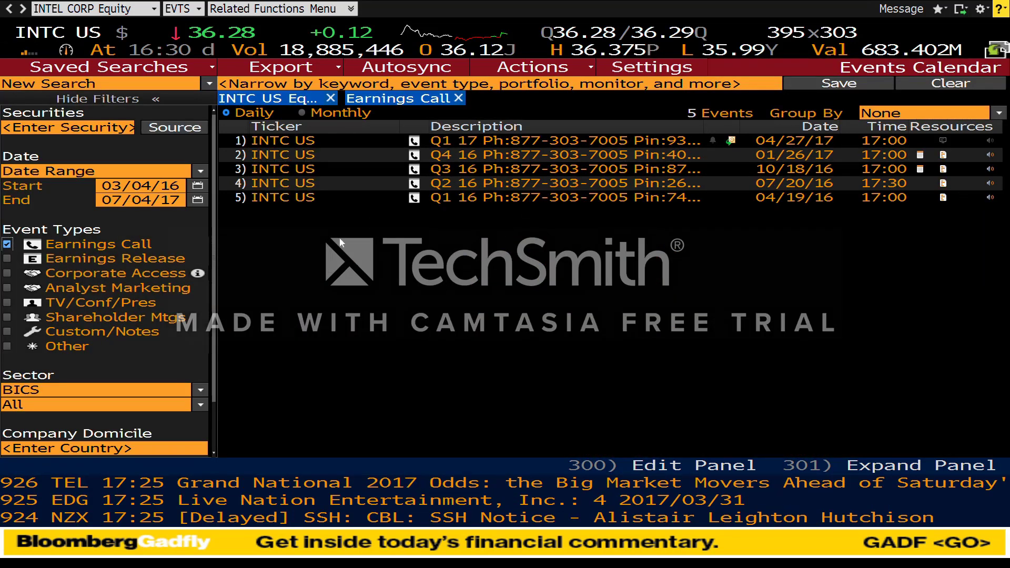
click(7, 245)
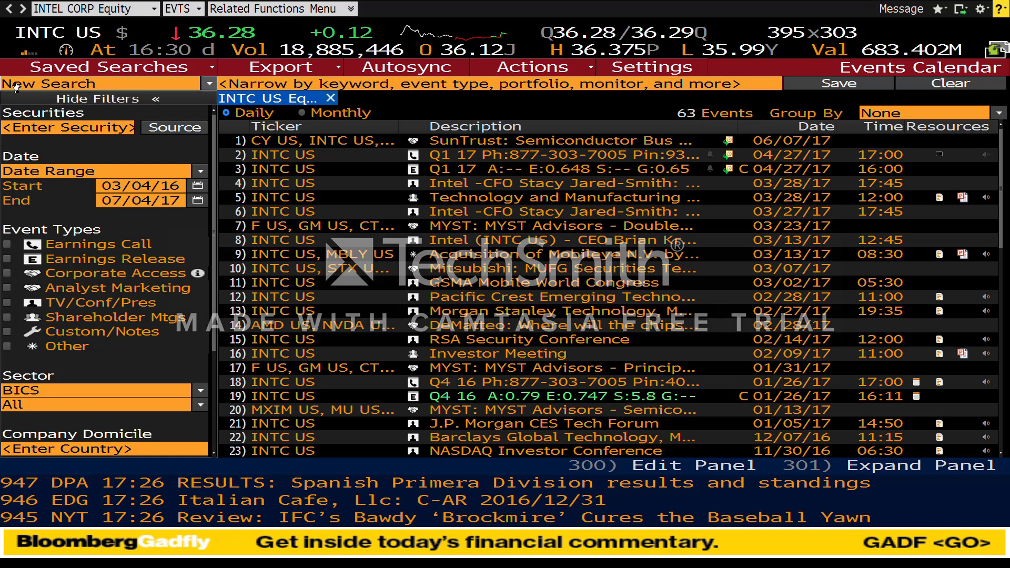
click(8, 11)
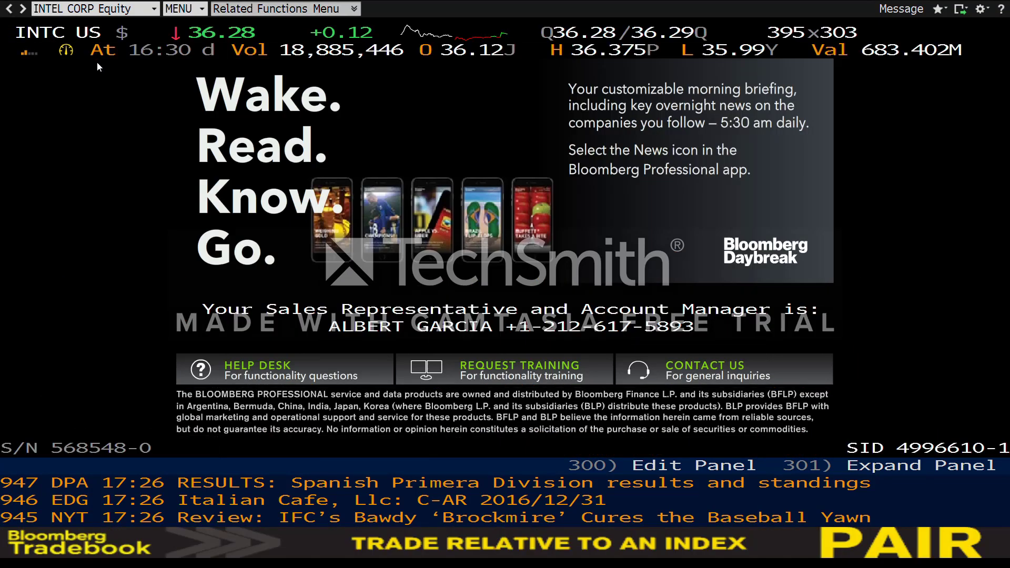
Step: Open Intel's BQ quote overview, then its Earnings & Estimates (EE) summary
text(BQ)
key(Return)
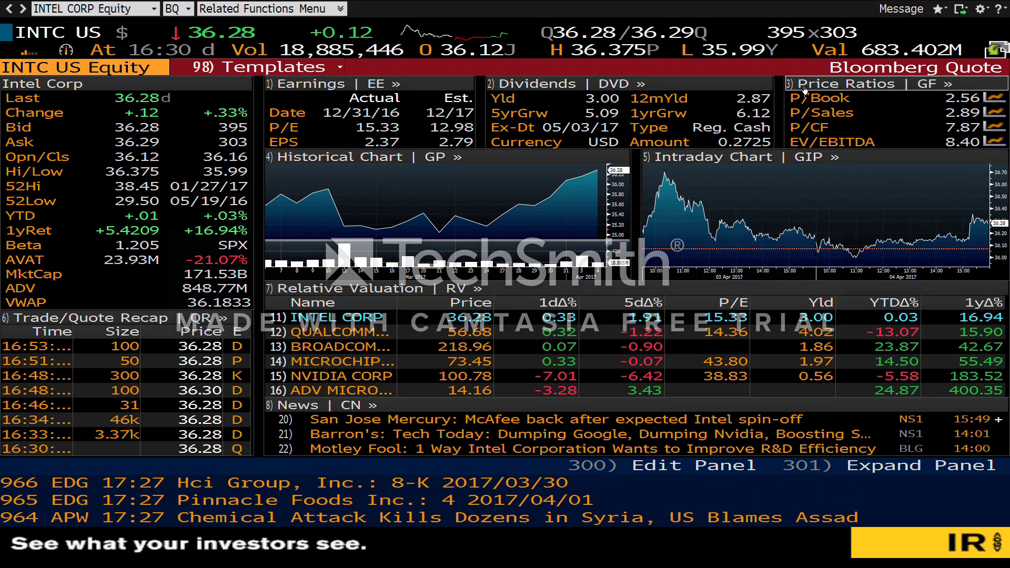
click(408, 85)
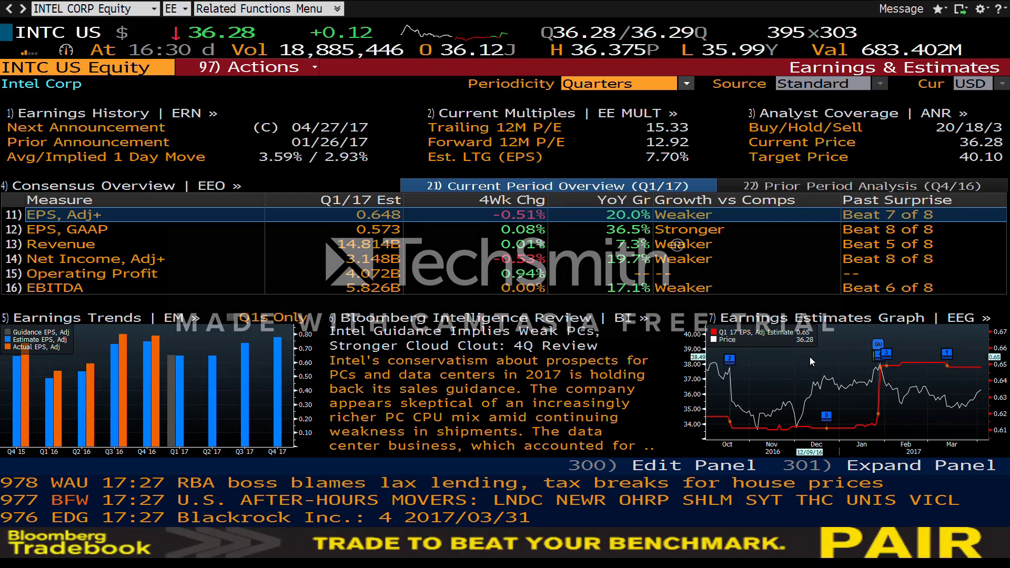
Step: Open the full Earnings Estimates Graph (EEG) panel from Intel's EE screen
click(956, 318)
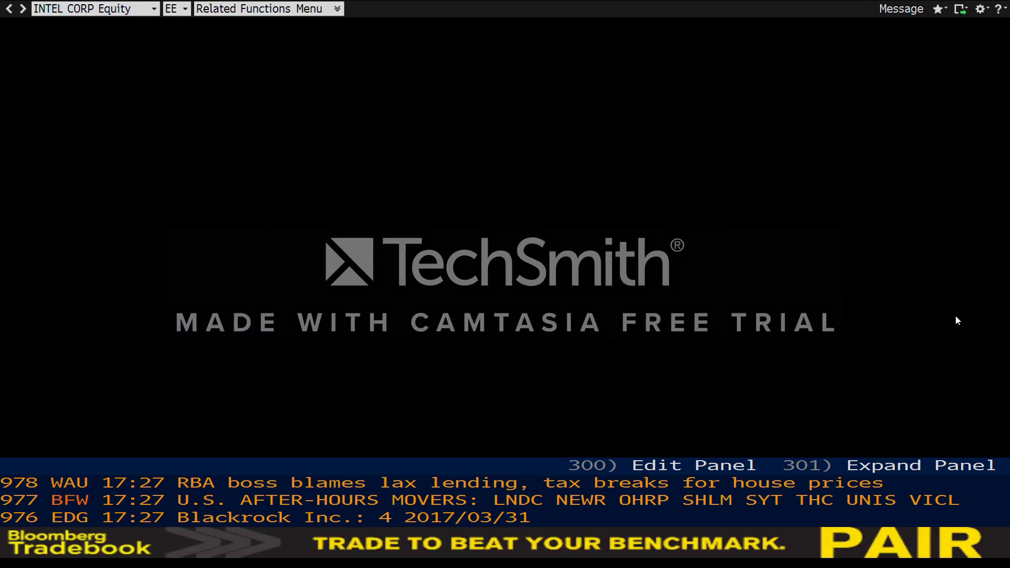
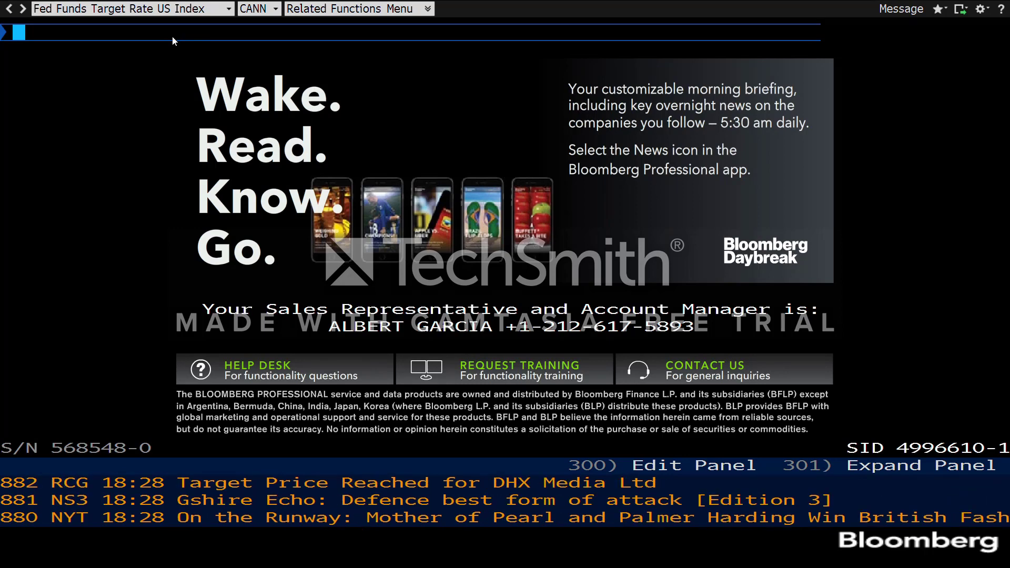
text(BI)
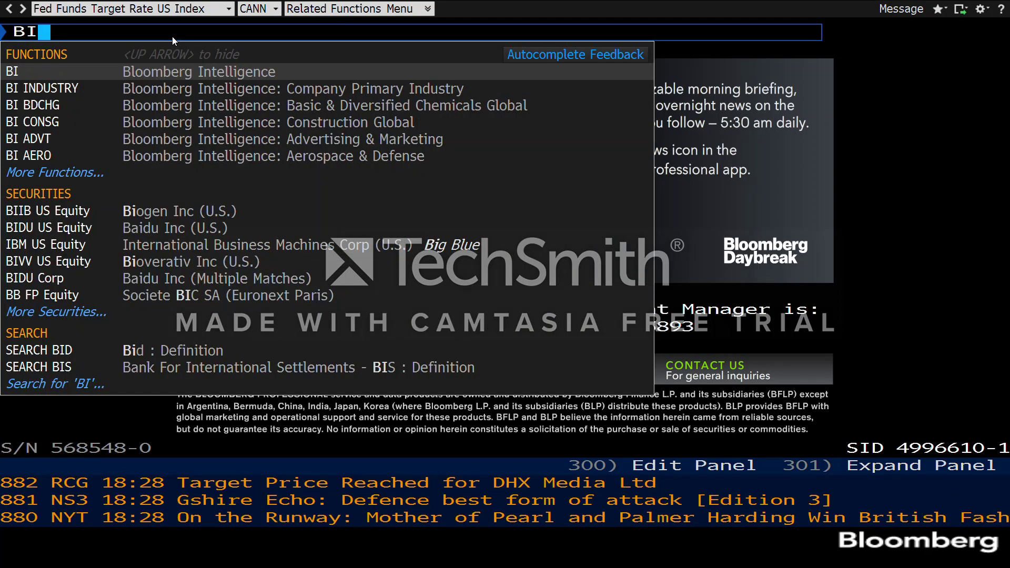
key(Return)
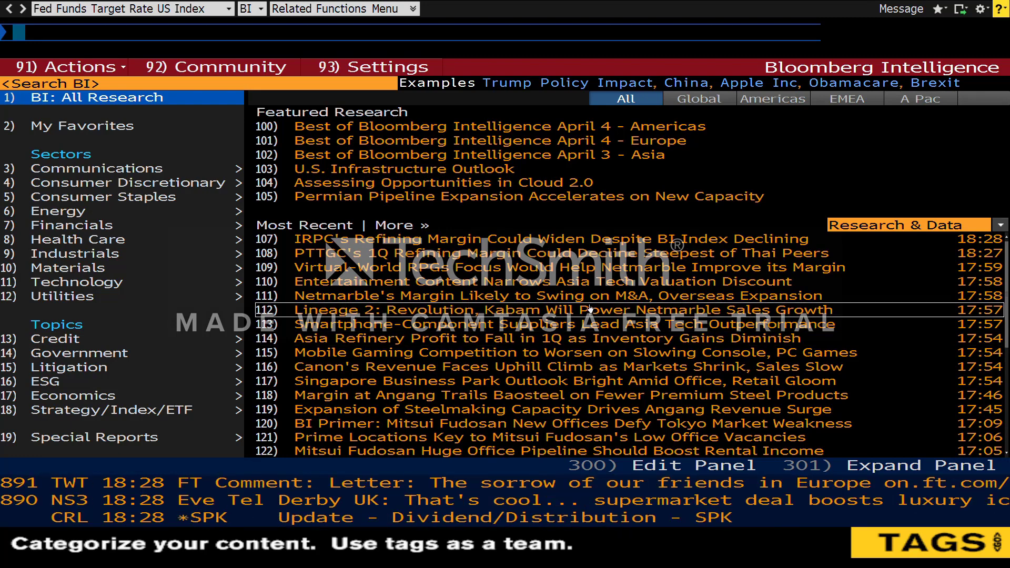
click(152, 211)
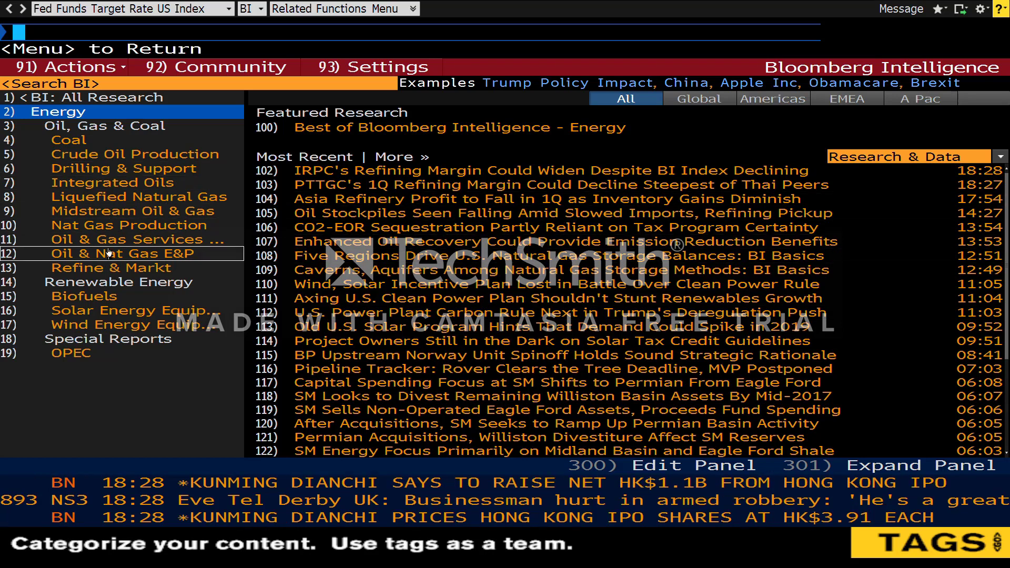
click(97, 140)
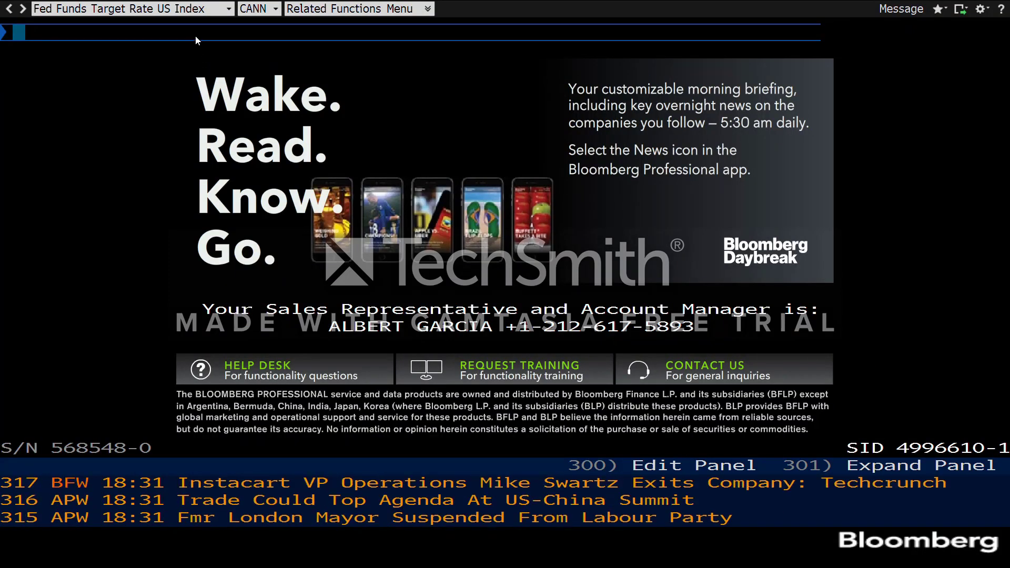
text(INTC)
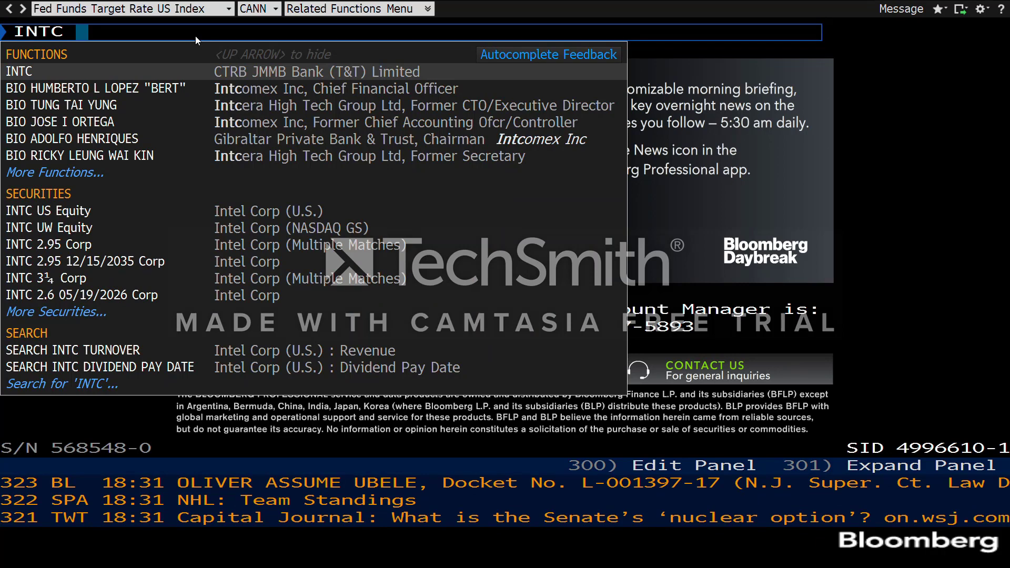
key(F8)
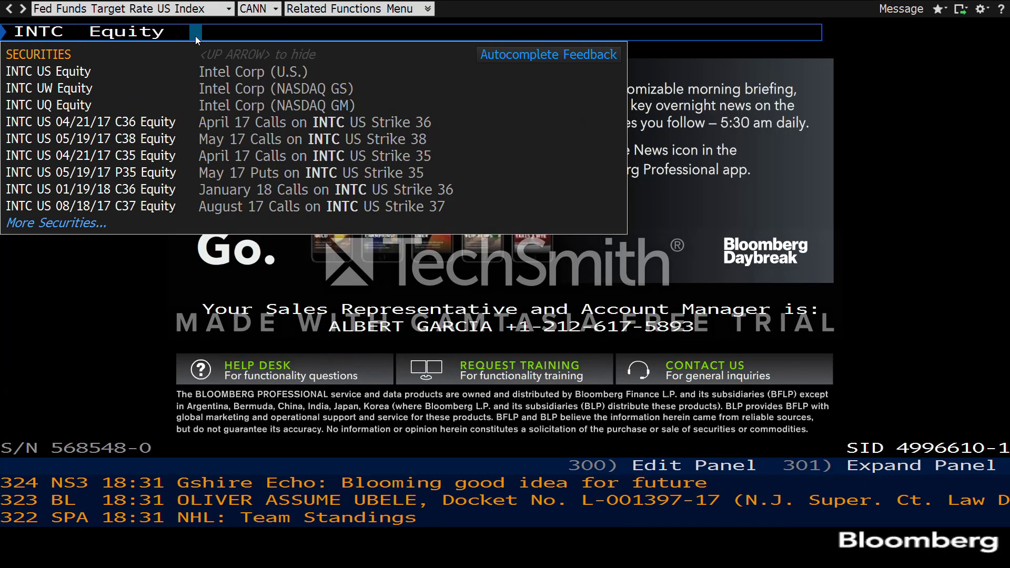
text(SPLC)
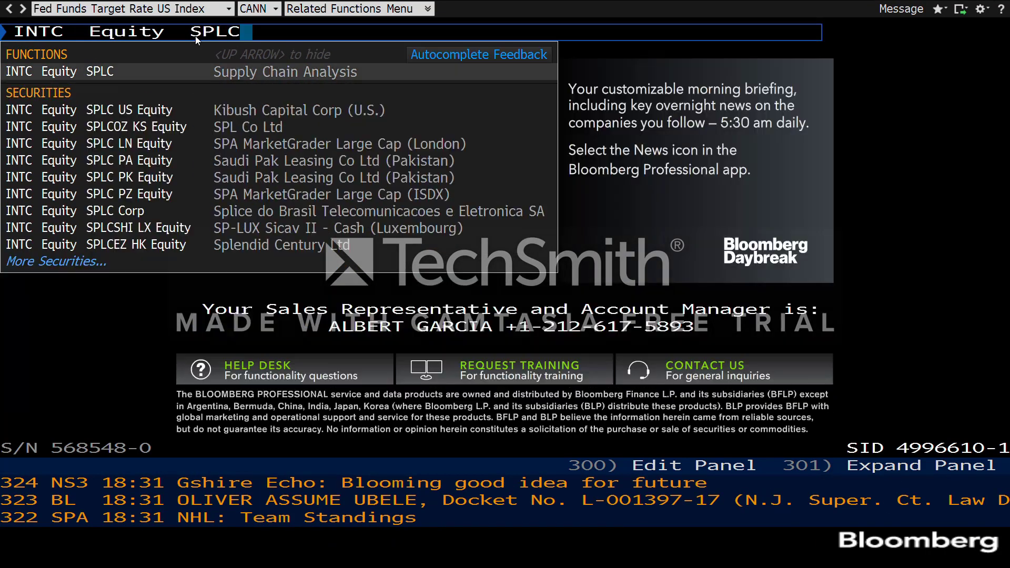
key(Return)
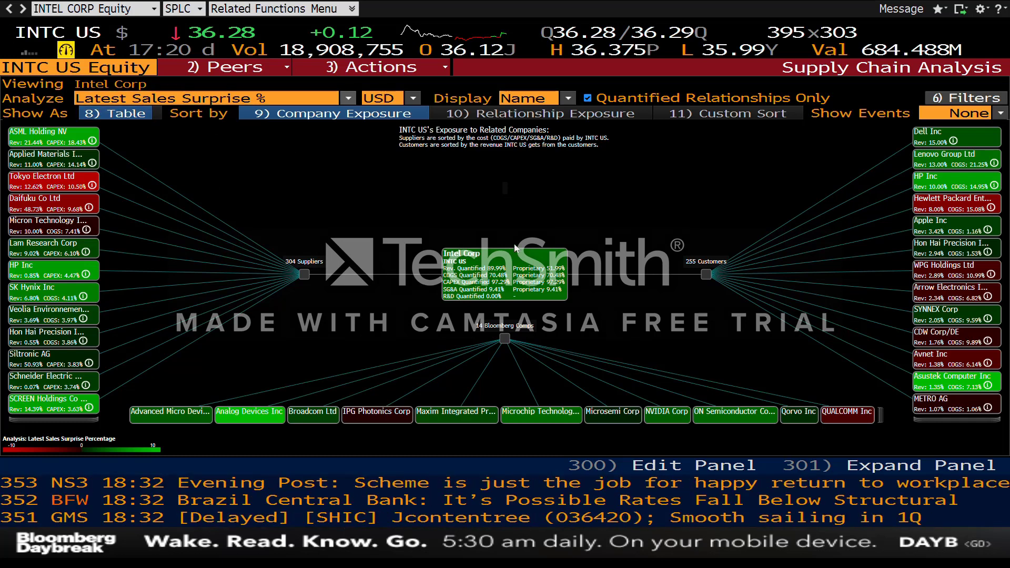
key(8)
key(Return)
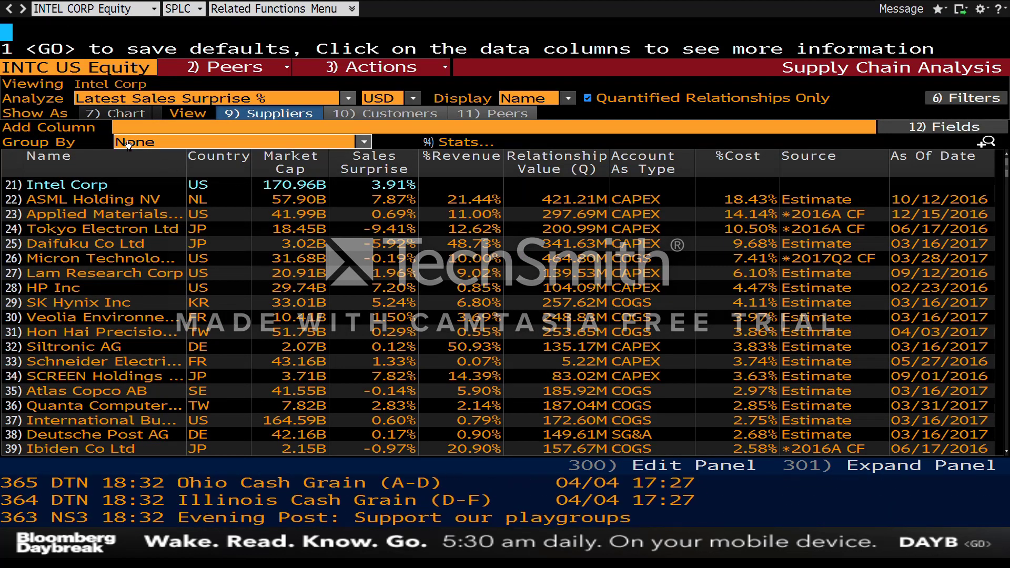
key(7)
key(Return)
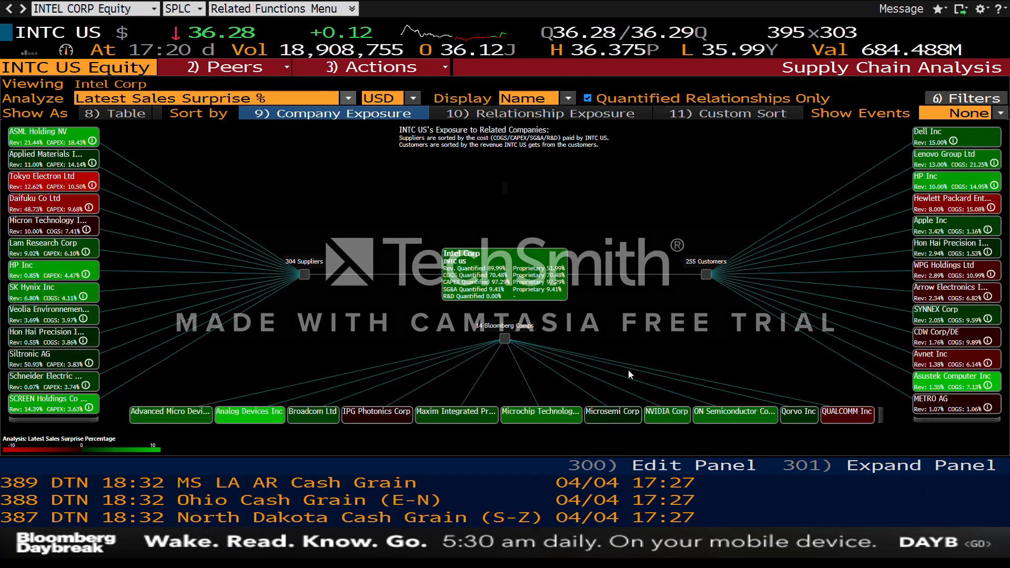
click(677, 416)
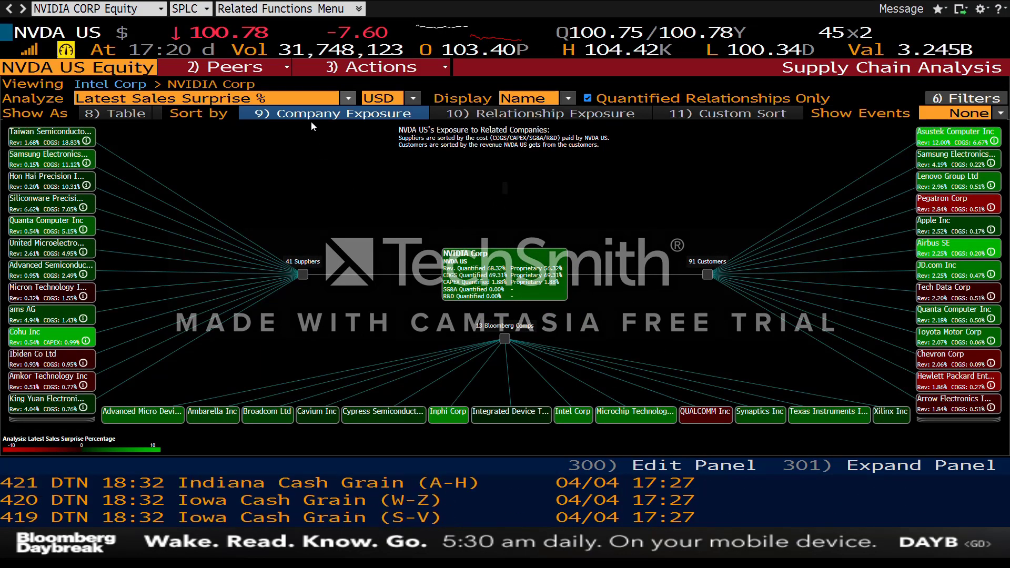
click(326, 104)
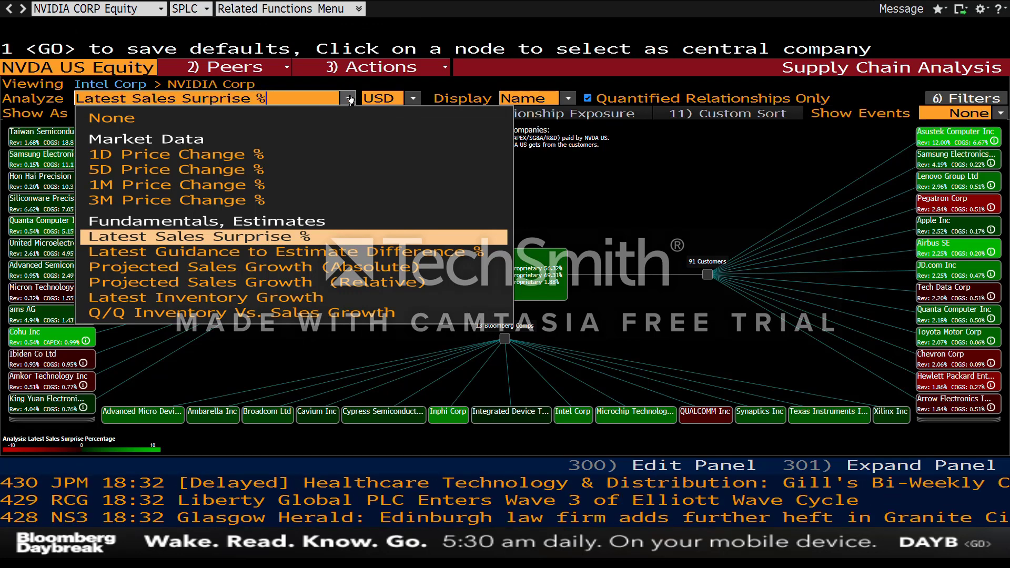
click(350, 100)
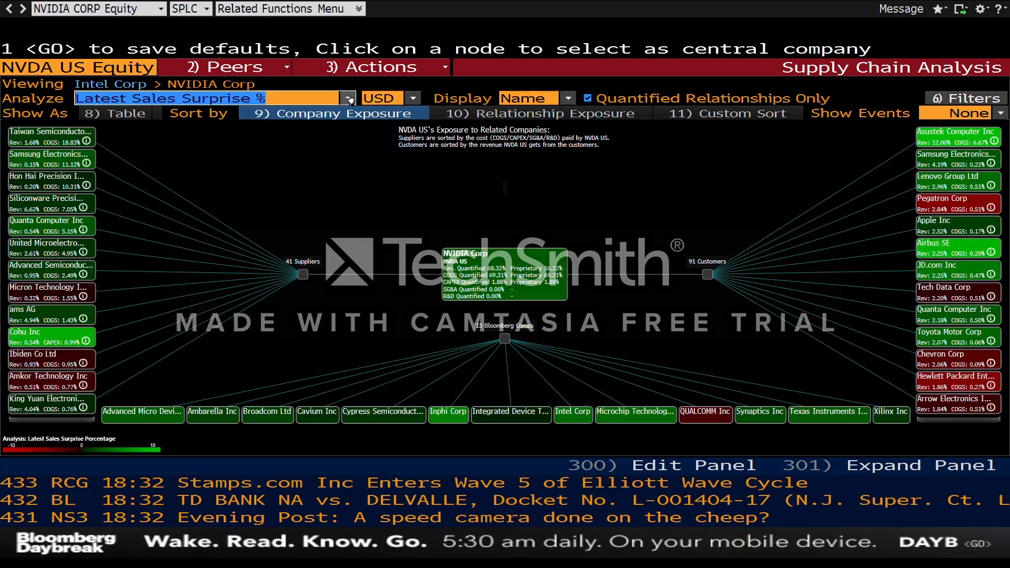
click(414, 98)
click(584, 412)
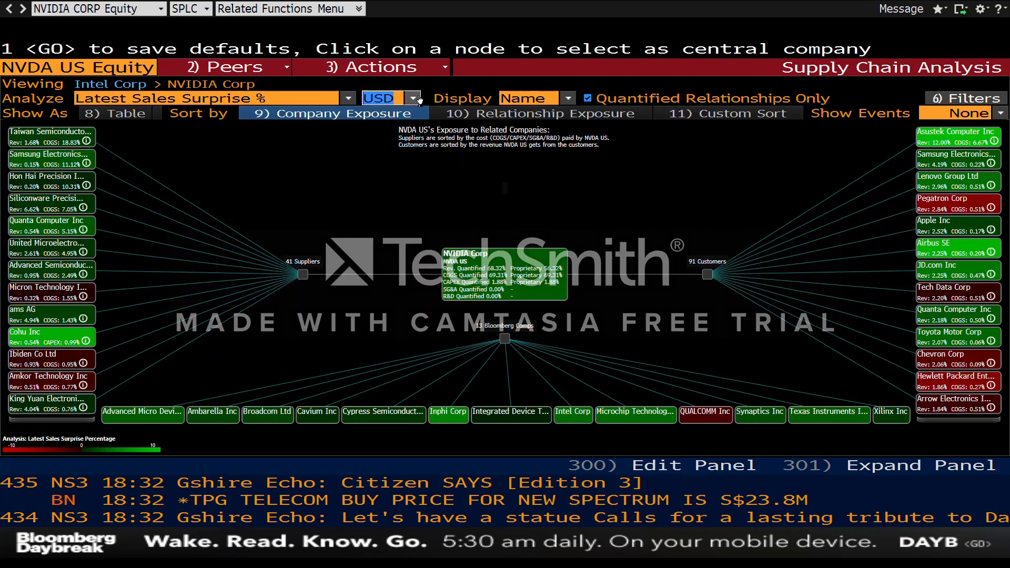
click(568, 99)
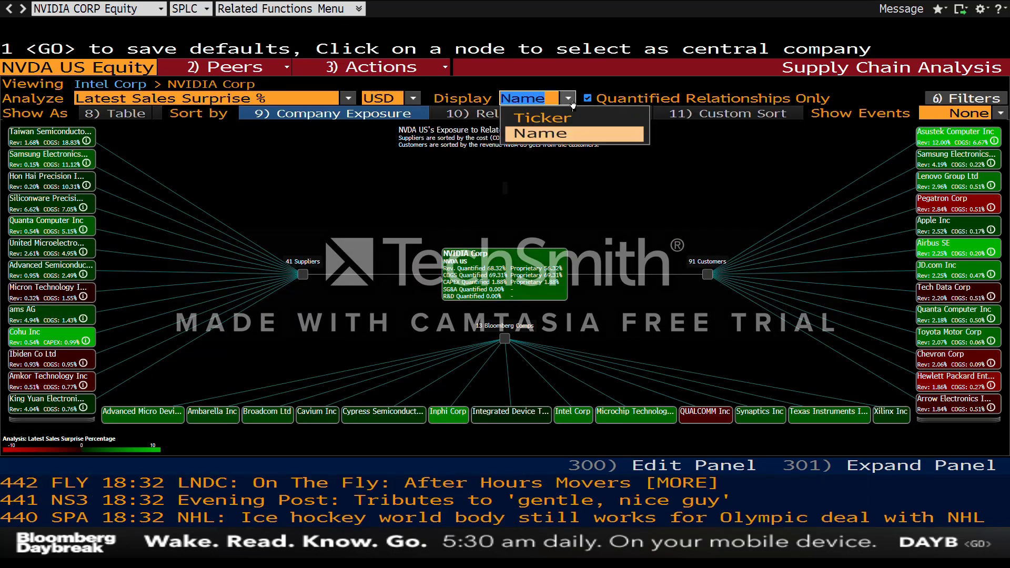
click(573, 102)
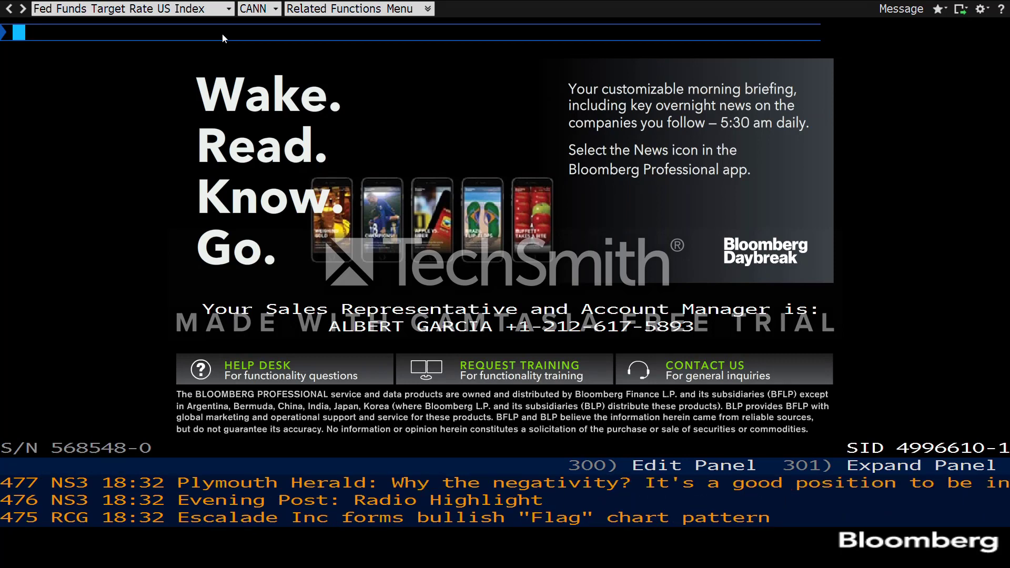
Step: Bring up Intel's weighted average cost of capital analysis with INTC Equity WACC
text(INTC)
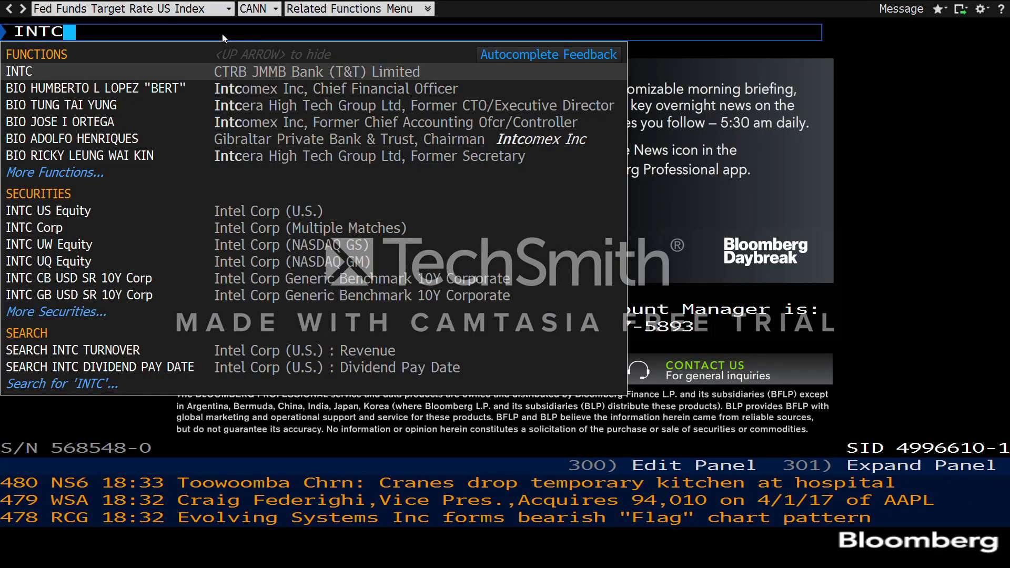
key(F8)
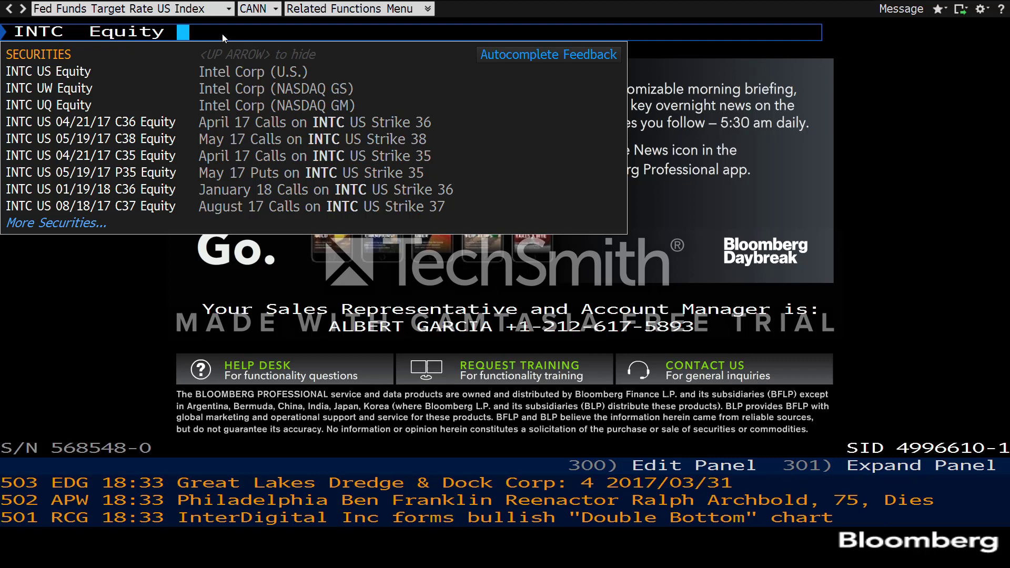
text(WACC)
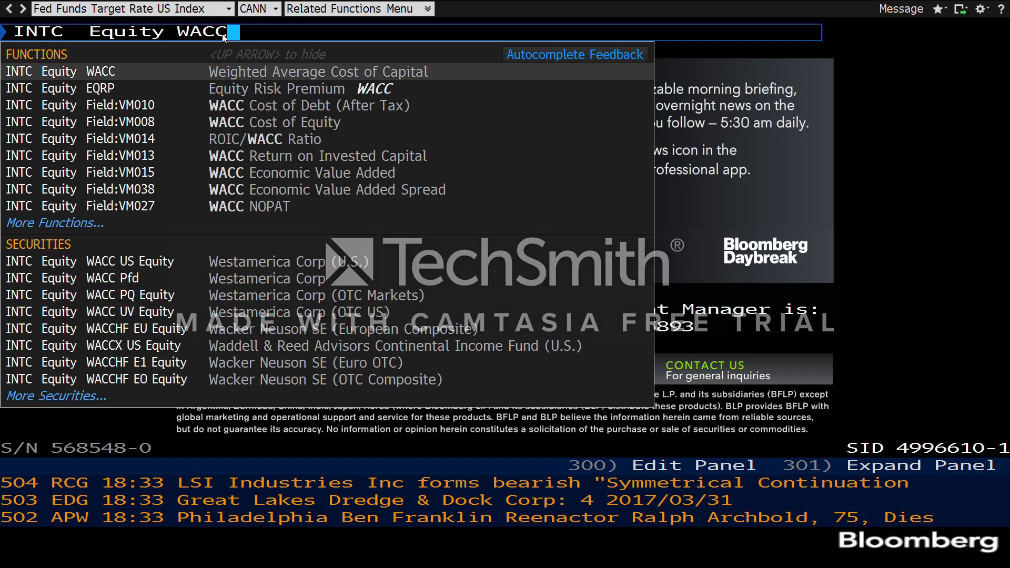
key(Return)
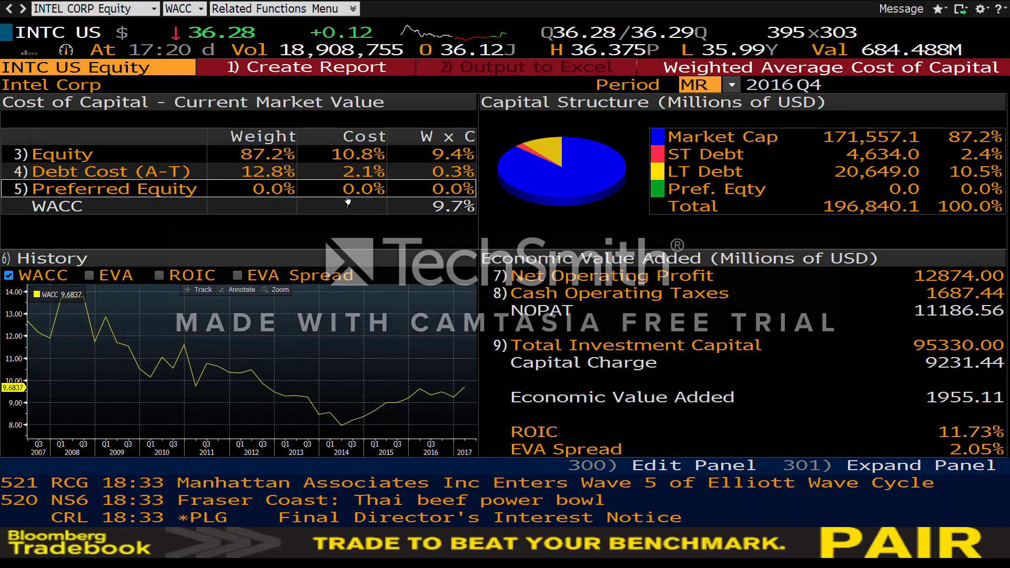
Step: Review Intel's cost of equity, cost of debt and preferred equity inputs, then close the breakdown
click(76, 161)
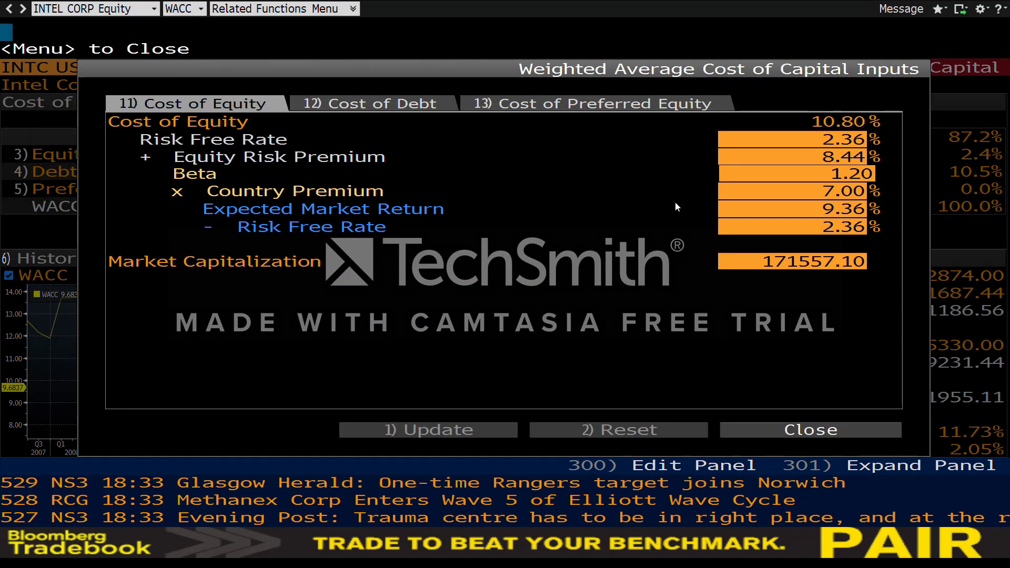
click(365, 106)
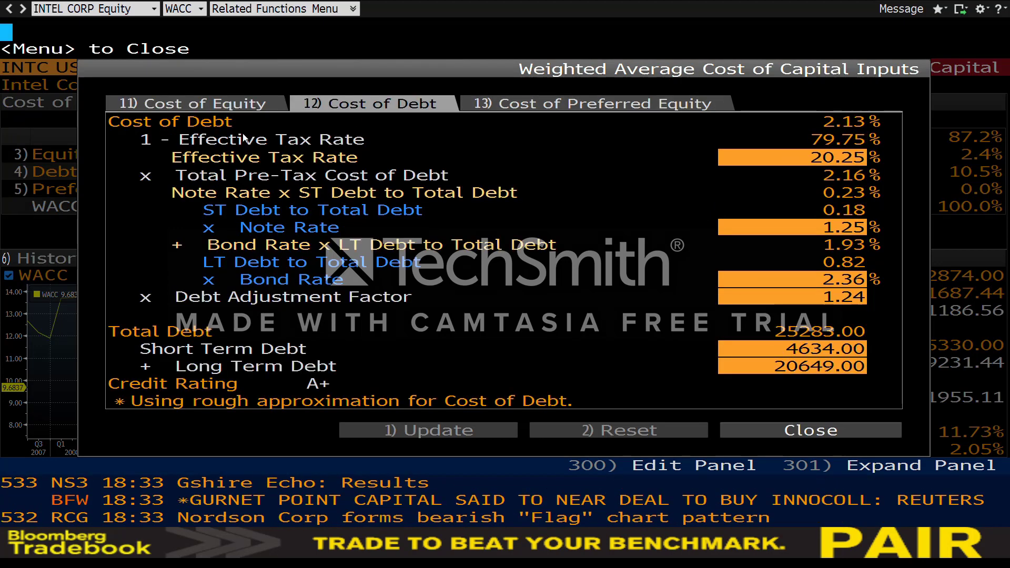
click(536, 107)
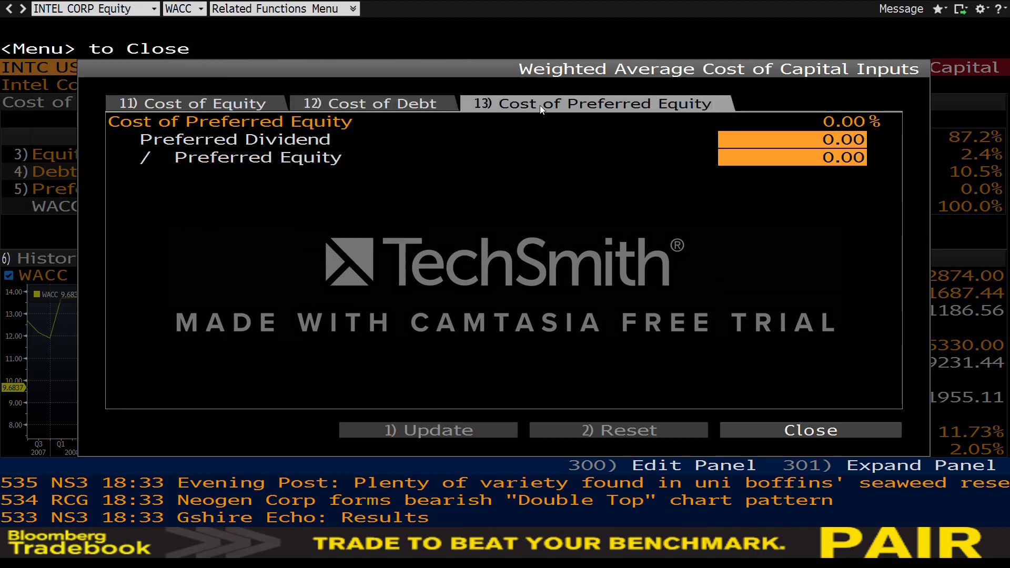
click(757, 433)
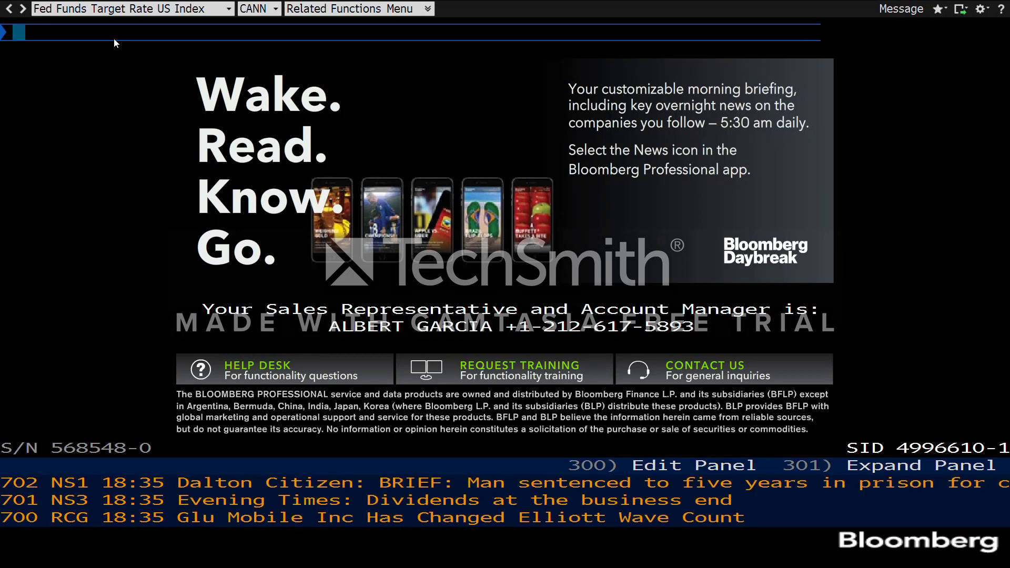
Step: Run the MA function and open the Staples Inc deal details
text(MA)
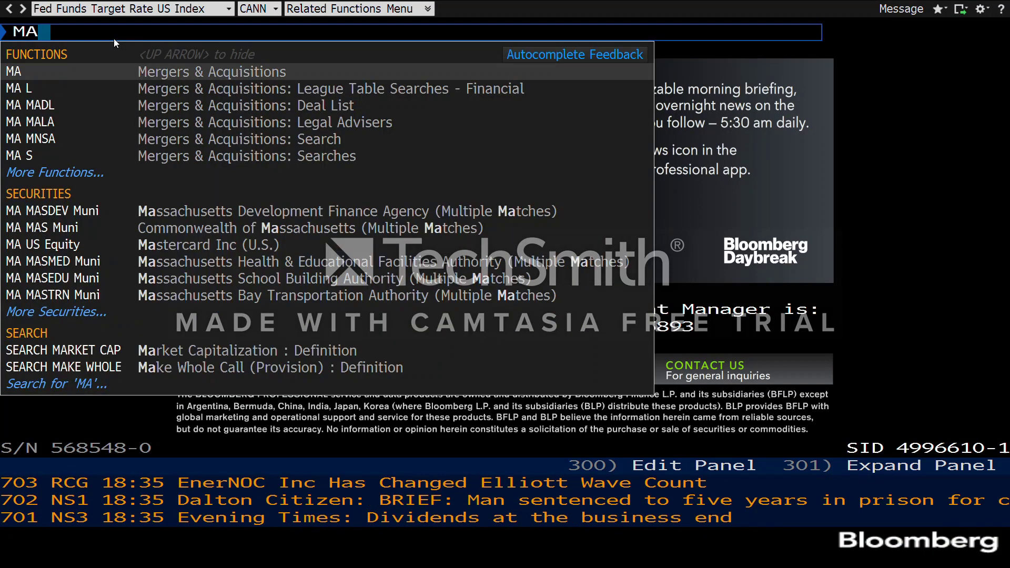
key(Return)
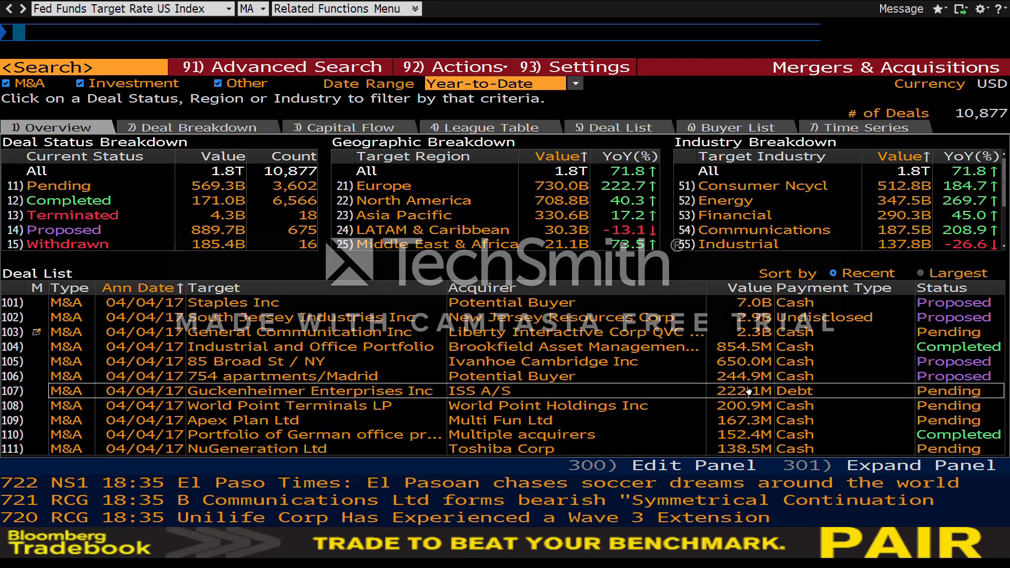
click(181, 308)
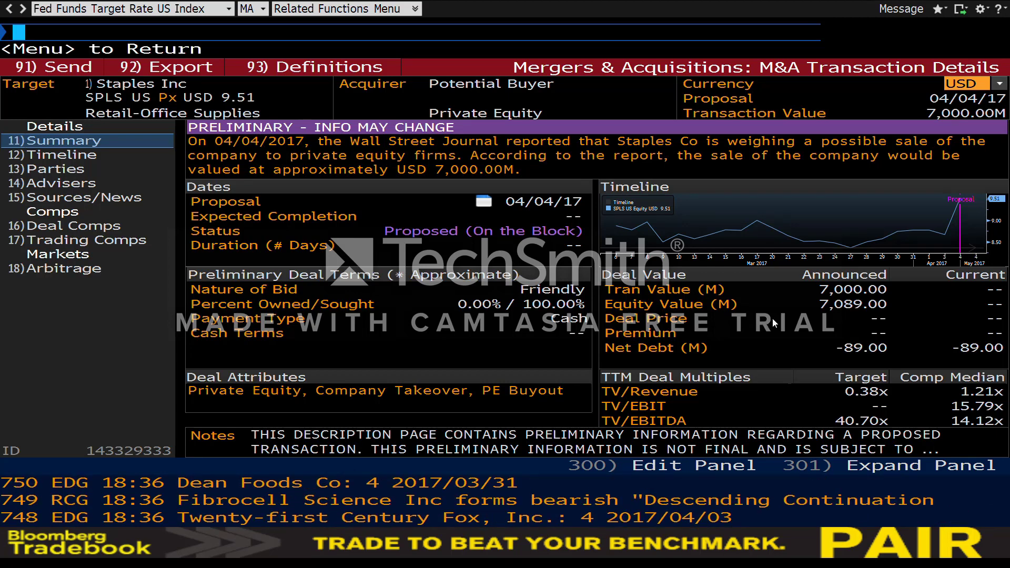
Step: Review the Staples deal's timeline, parties and comparable deals, then return to the M&A overview
click(80, 156)
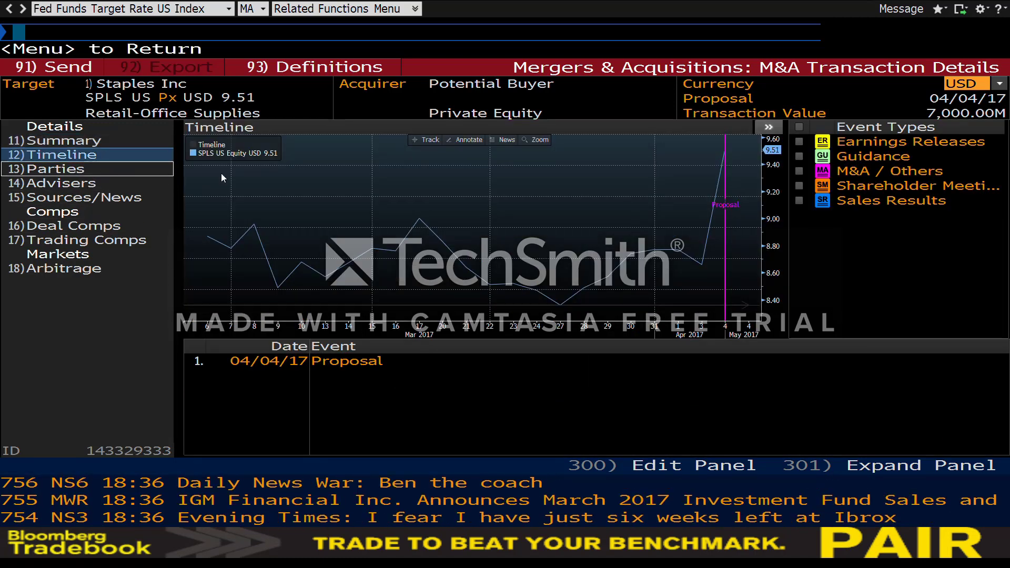
click(108, 170)
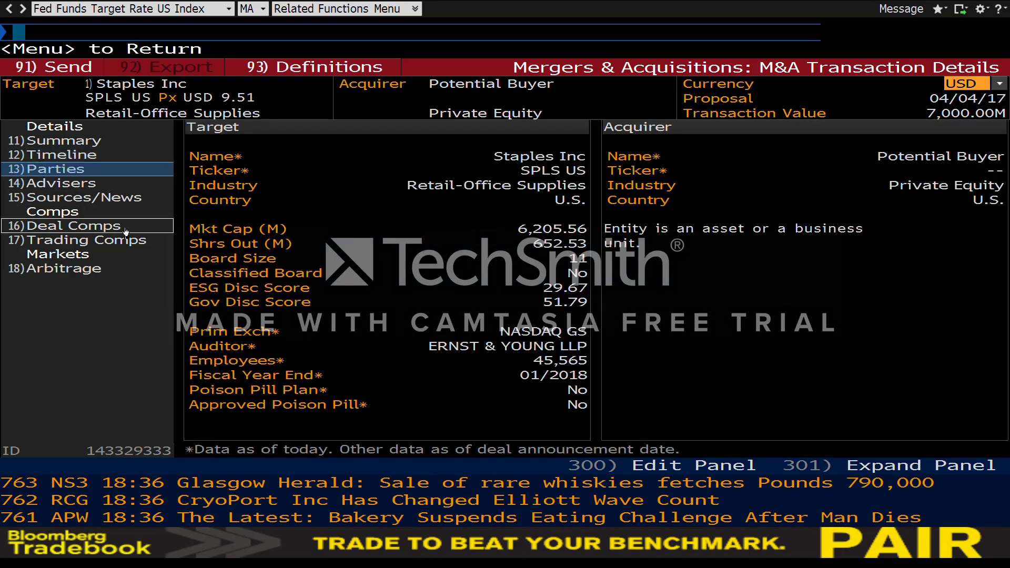
click(74, 226)
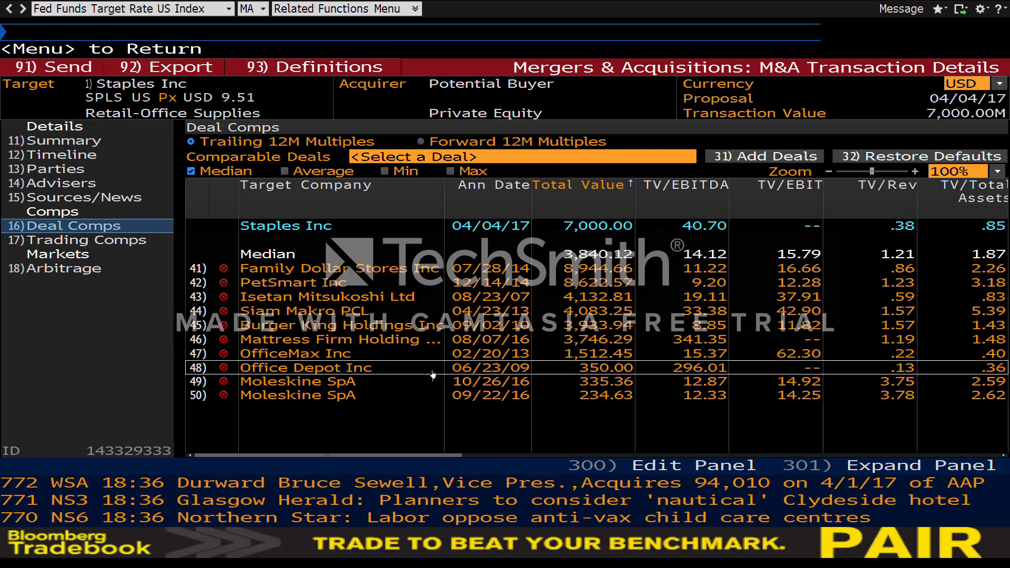
click(7, 12)
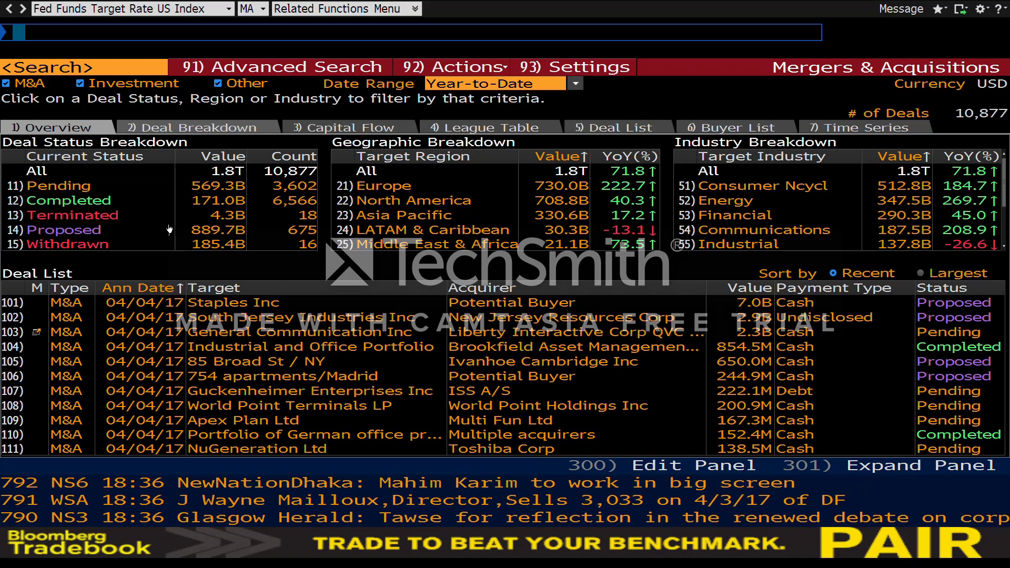
Step: Review median target multiples in Deal Breakdown and regional deal flows in Capital Flow
click(242, 126)
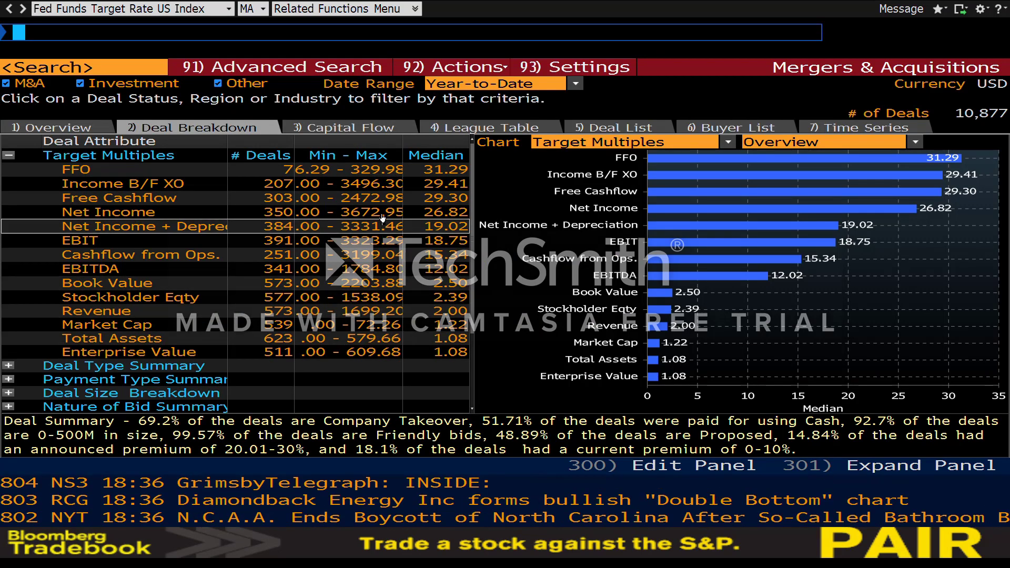
click(368, 128)
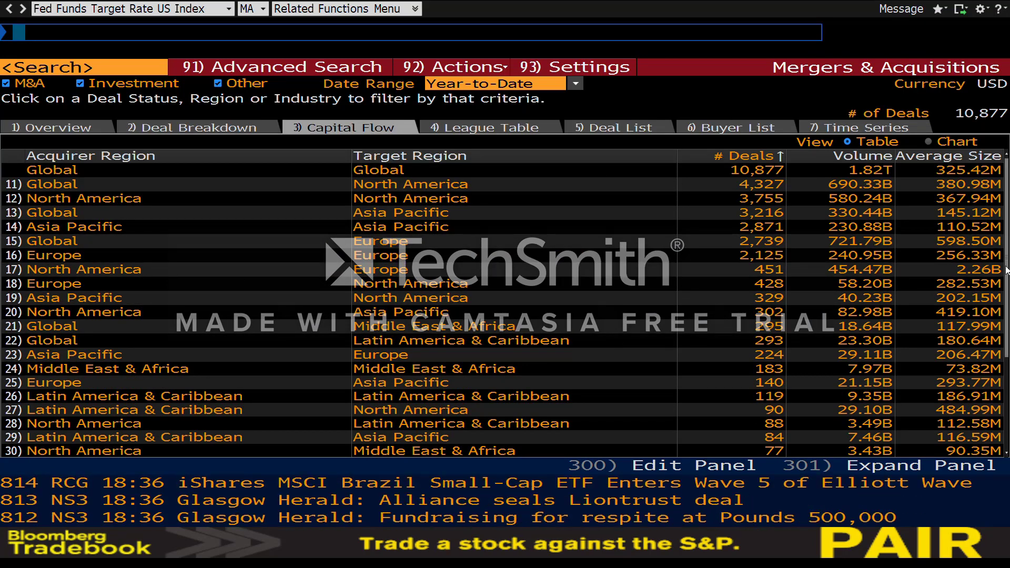
scroll(1006, 328, down, 5)
scroll(252, 219, up, 4)
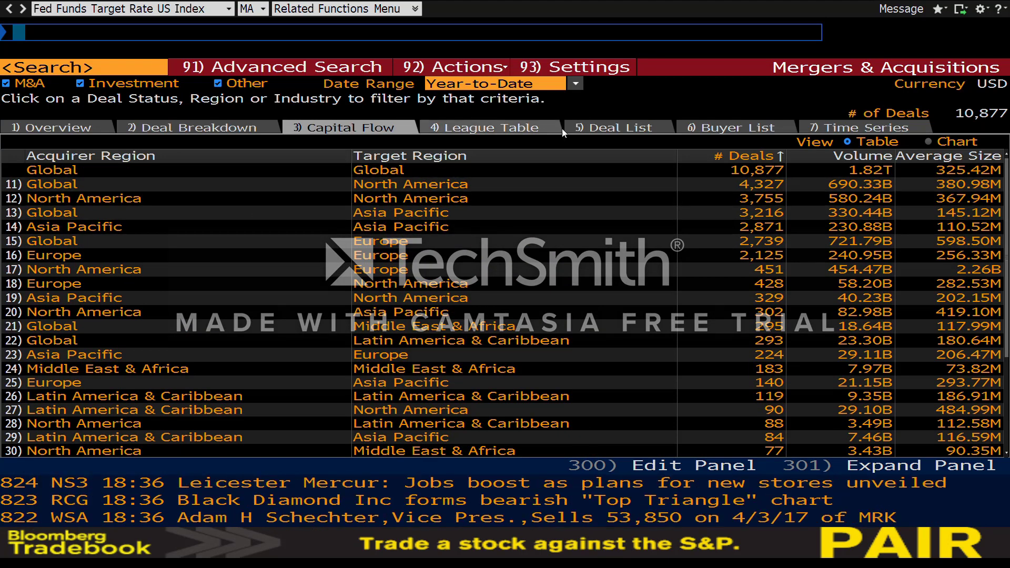
Step: Check the year-to-date Deal List and Buyer List, then chart five-year quarterly volume and count
click(584, 127)
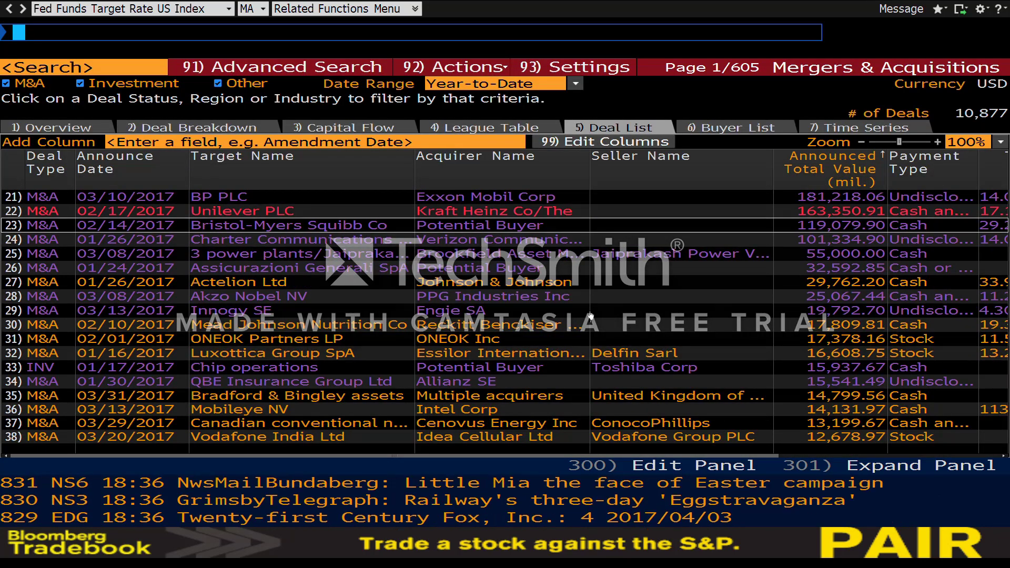
click(730, 132)
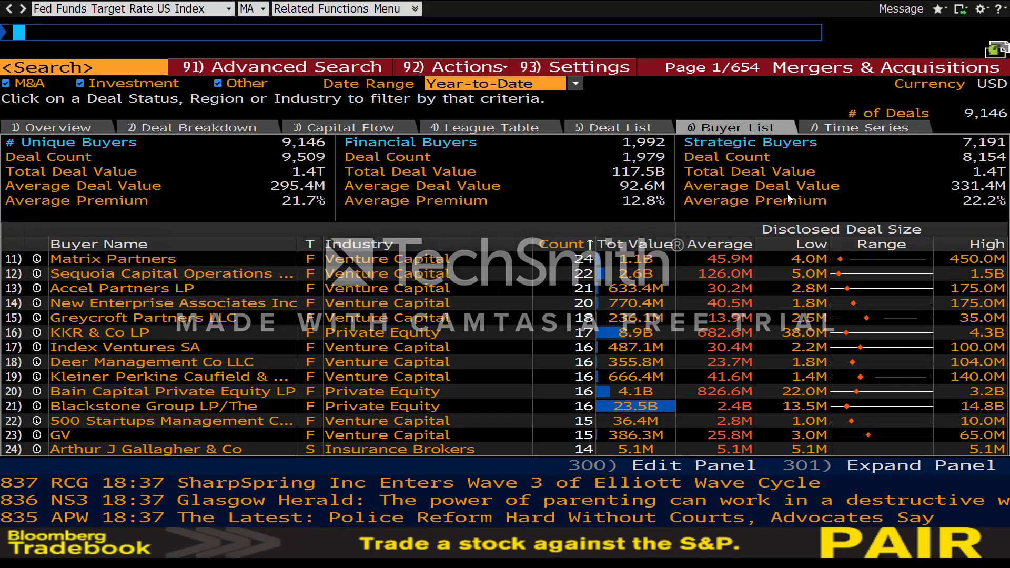
click(845, 132)
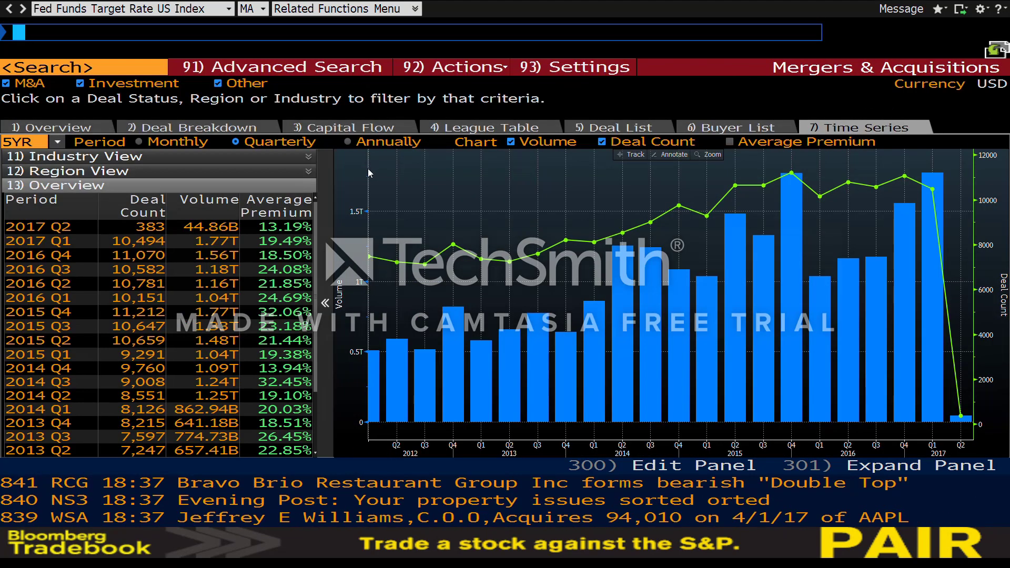